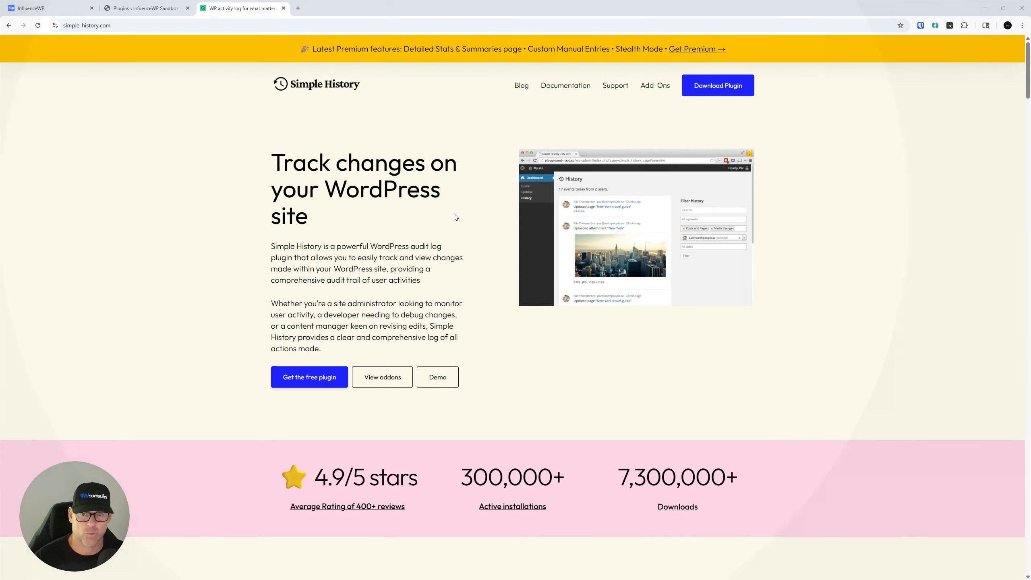
Step: Look over the Simple History homepage, from the introduction through the features and testimonials to the footer
scroll(324, 194, "down", 15)
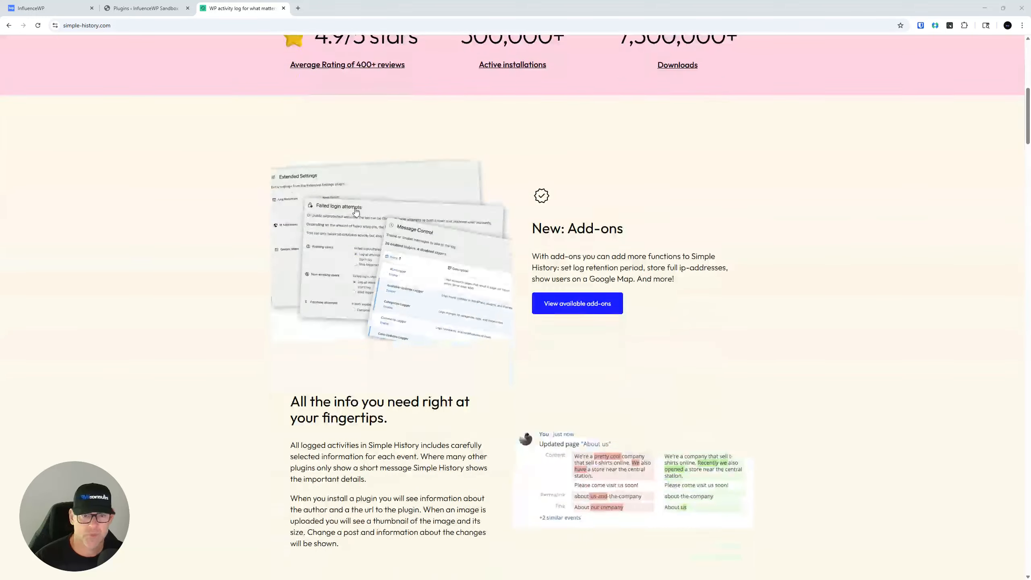
scroll(355, 211, "down", 20)
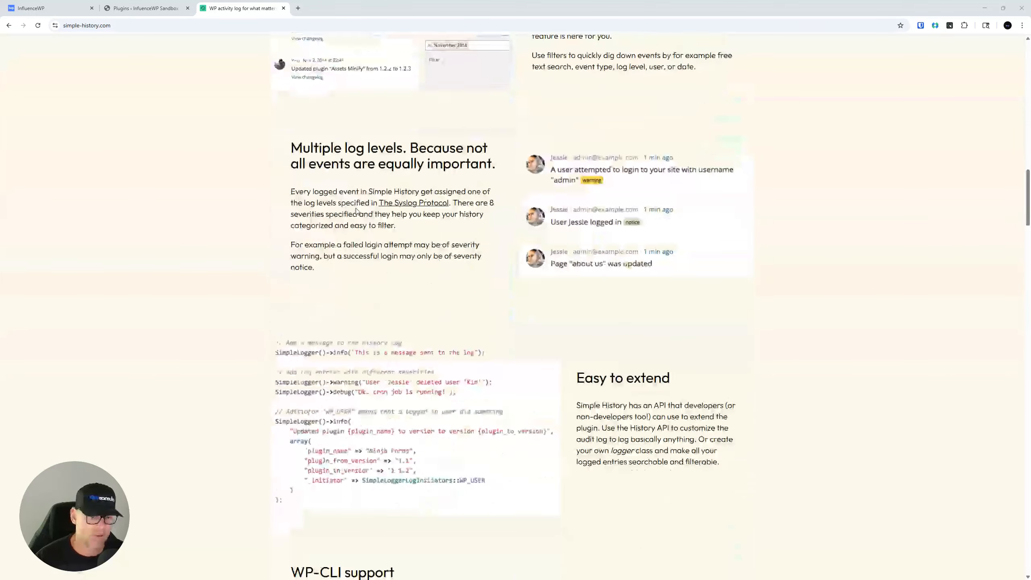
scroll(356, 210, "down", 20)
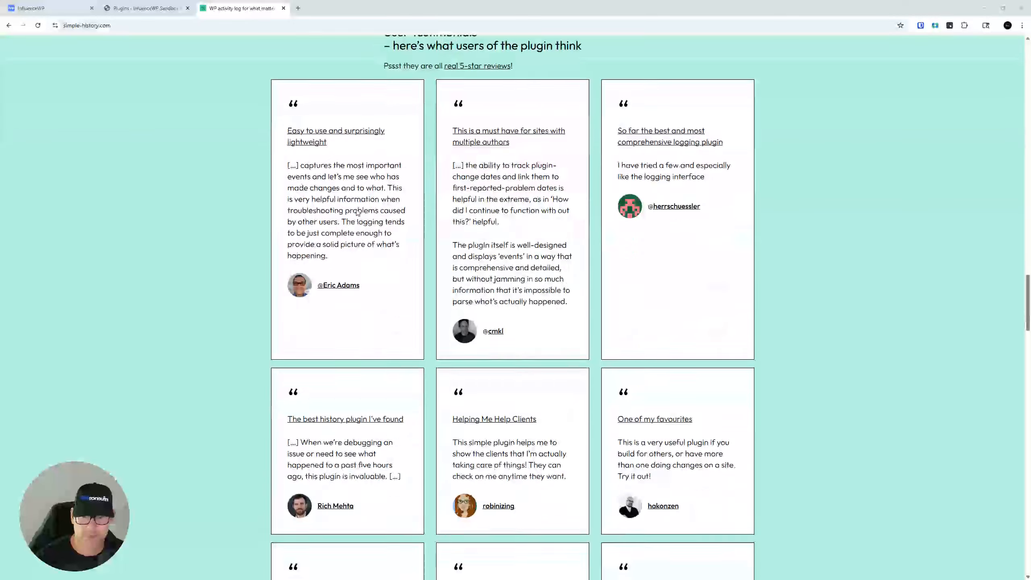
scroll(356, 211, "down", 15)
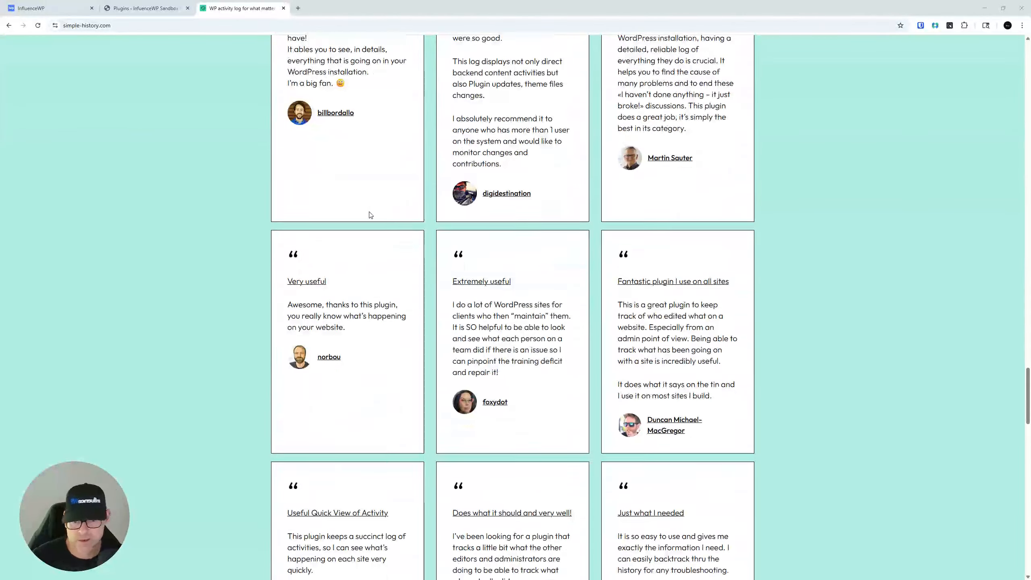
scroll(370, 214, "down", 20)
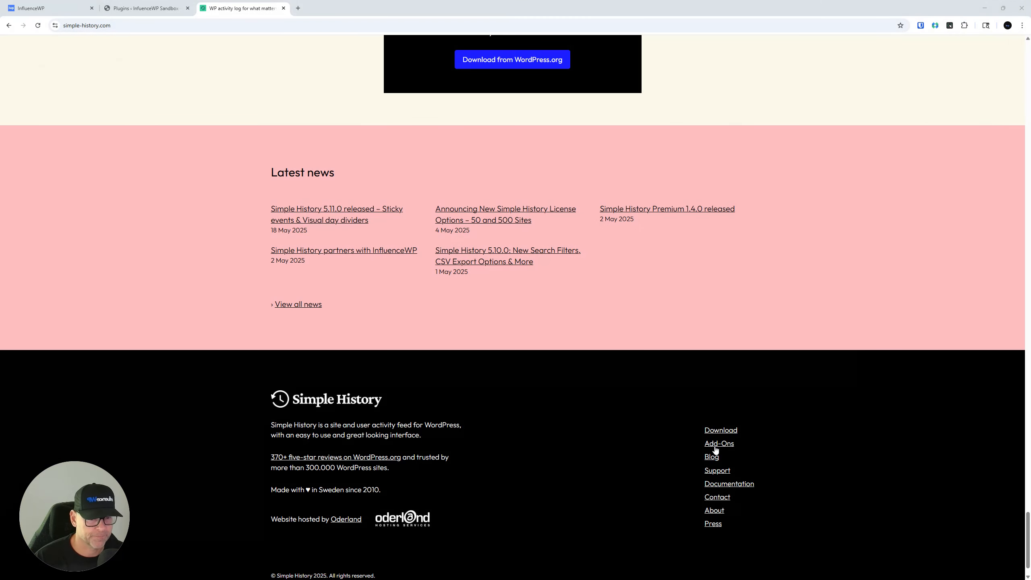
Step: Open the footer's Support, Documentation and About pages, each in its own new tab
right_click(725, 471)
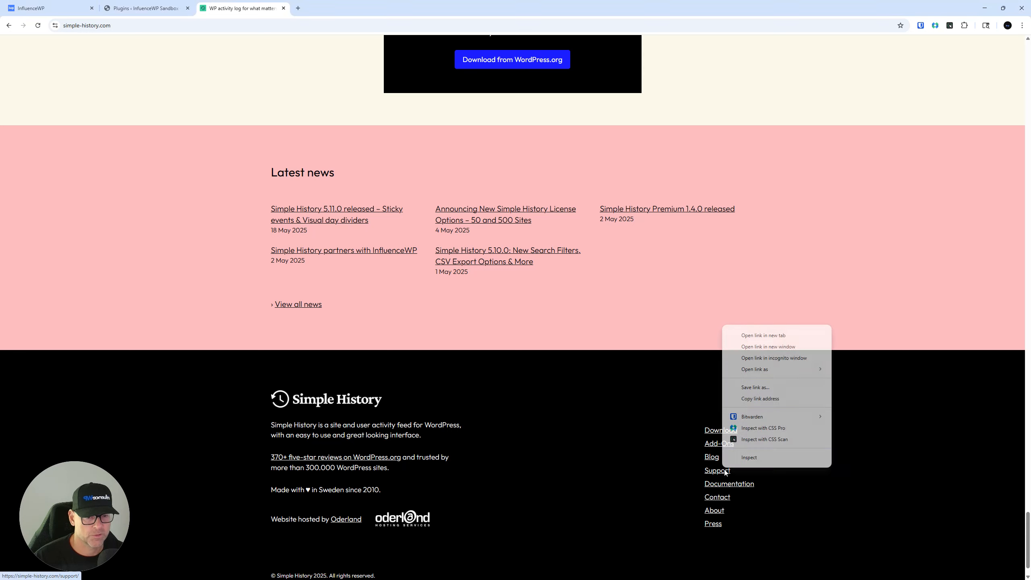
left_click(779, 335)
scroll(918, 398, "down", 1)
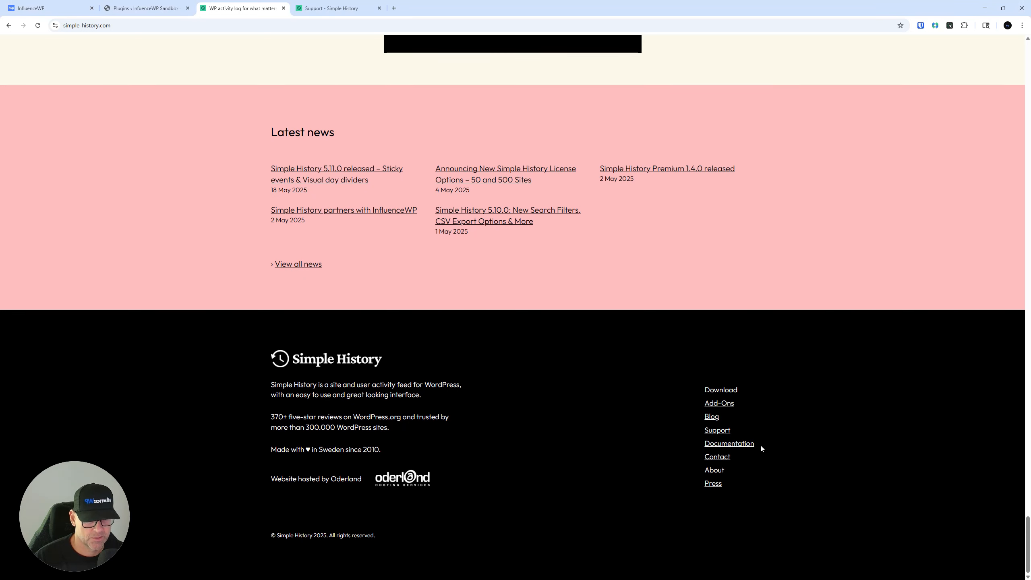
right_click(748, 443)
left_click(790, 312)
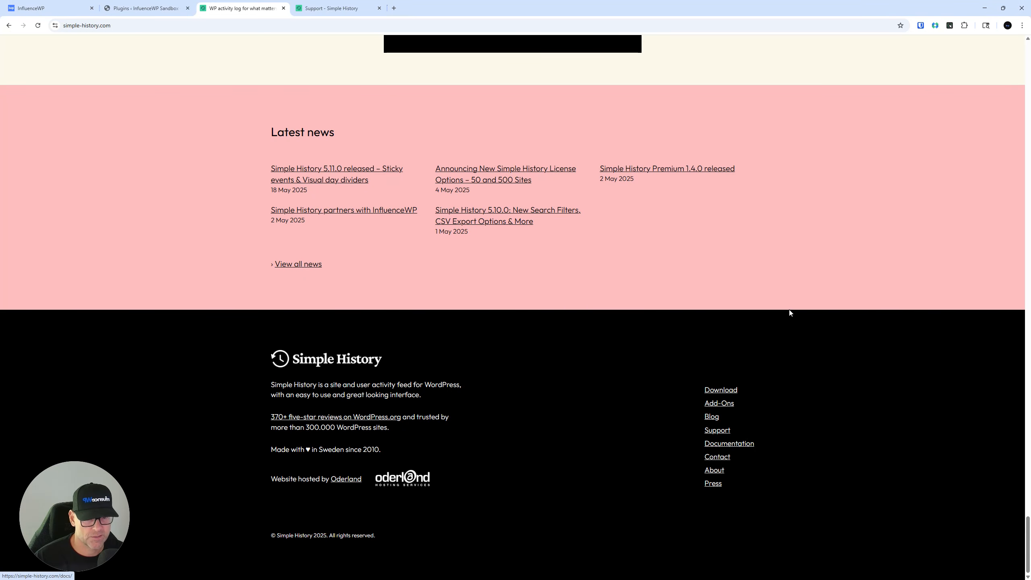
right_click(716, 475)
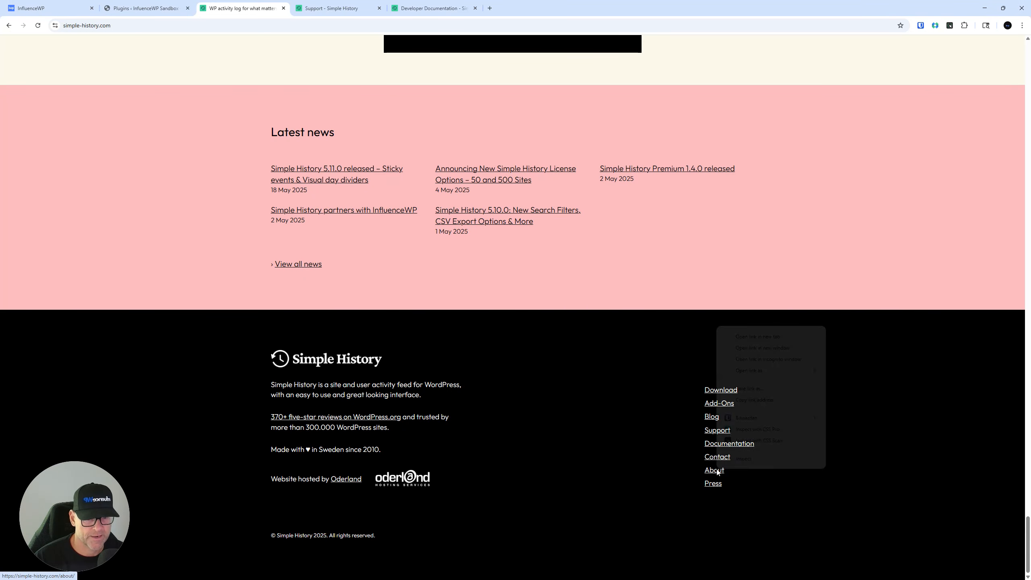
left_click(792, 335)
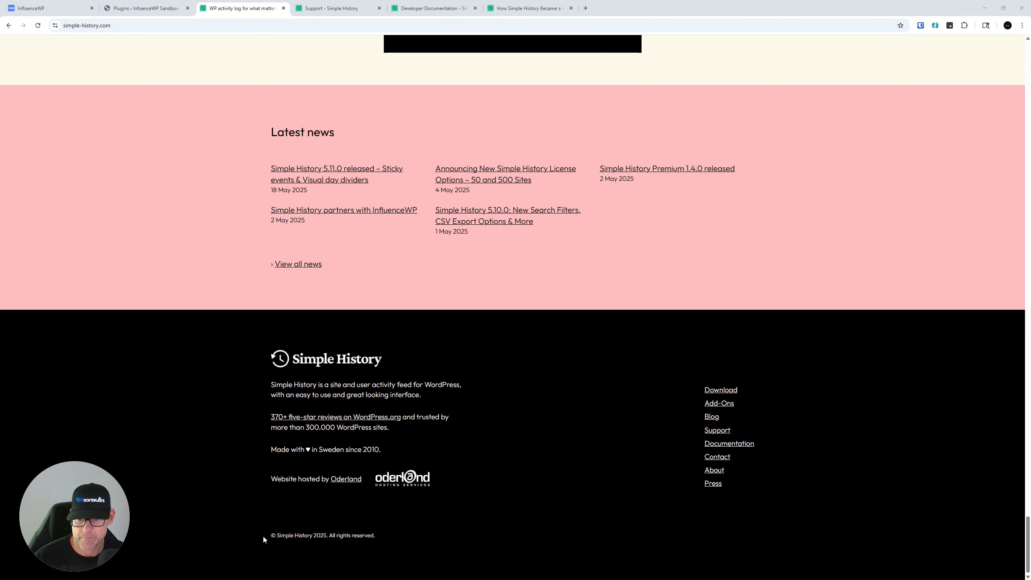
Step: Examine the support articles and developer documentation topics listed on the Support page
left_click(331, 8)
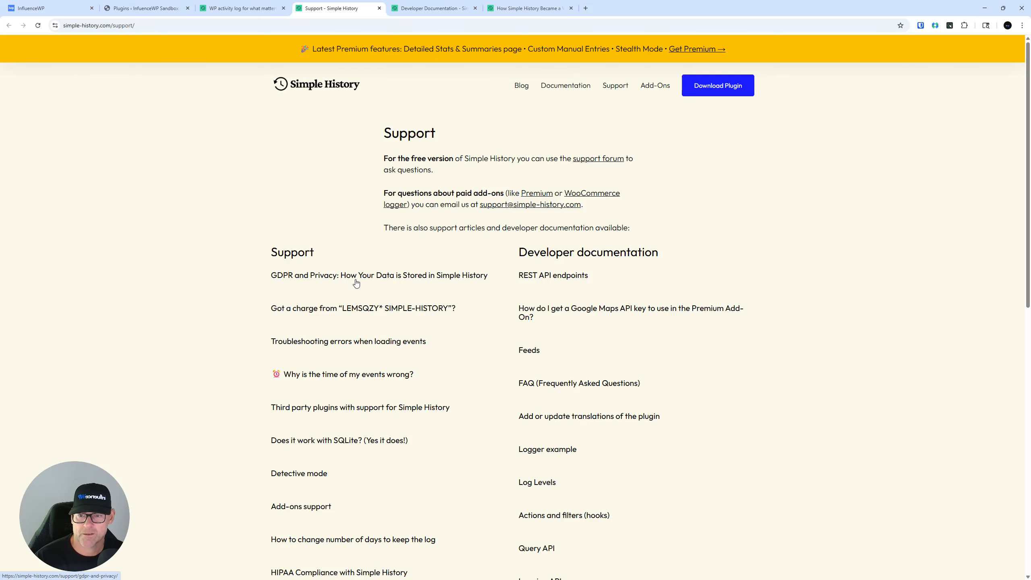
scroll(591, 416, "down", 2)
scroll(305, 426, "down", 1)
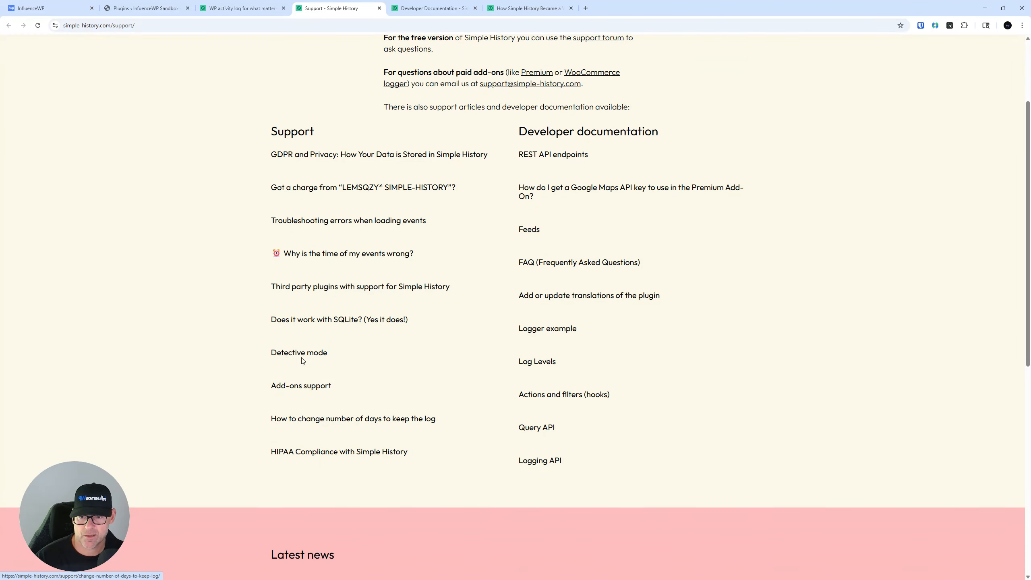
scroll(364, 434, "down", 2)
scroll(336, 423, "up", 5)
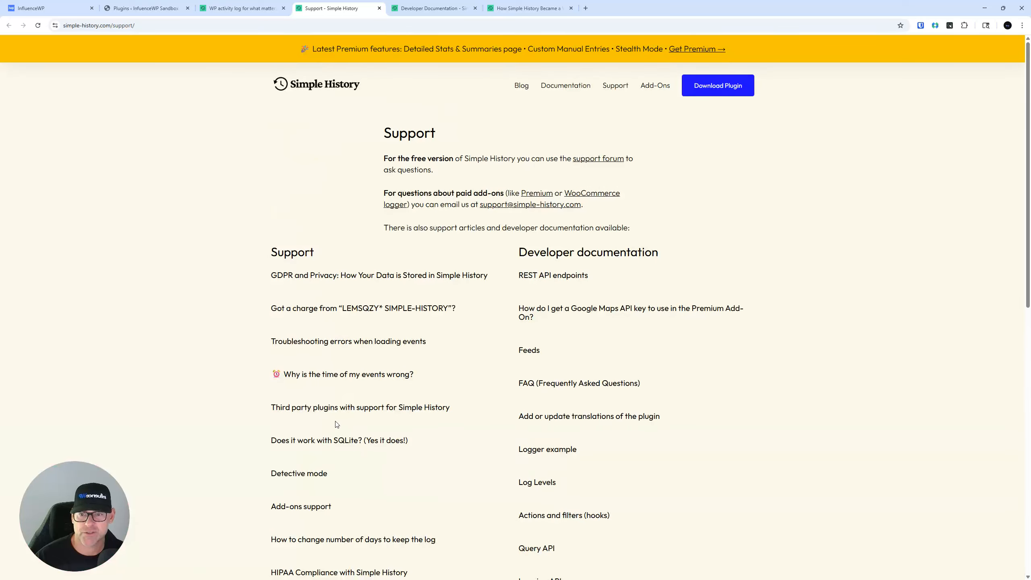
scroll(299, 350, "down", 2)
scroll(298, 349, "down", 2)
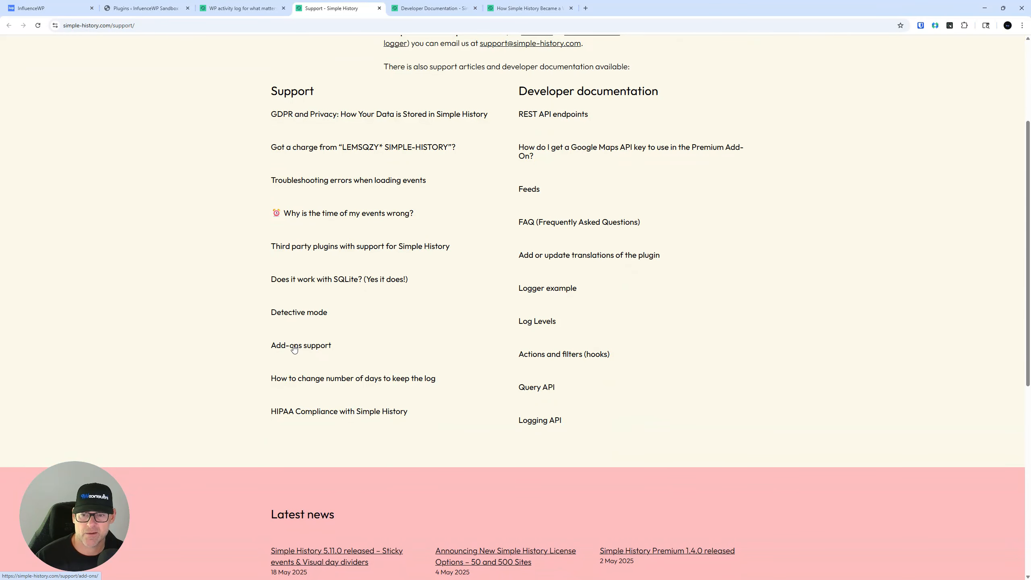
Step: From the Support page, look at the Add-ons support article and the Log Levels developer documentation
left_click(295, 349)
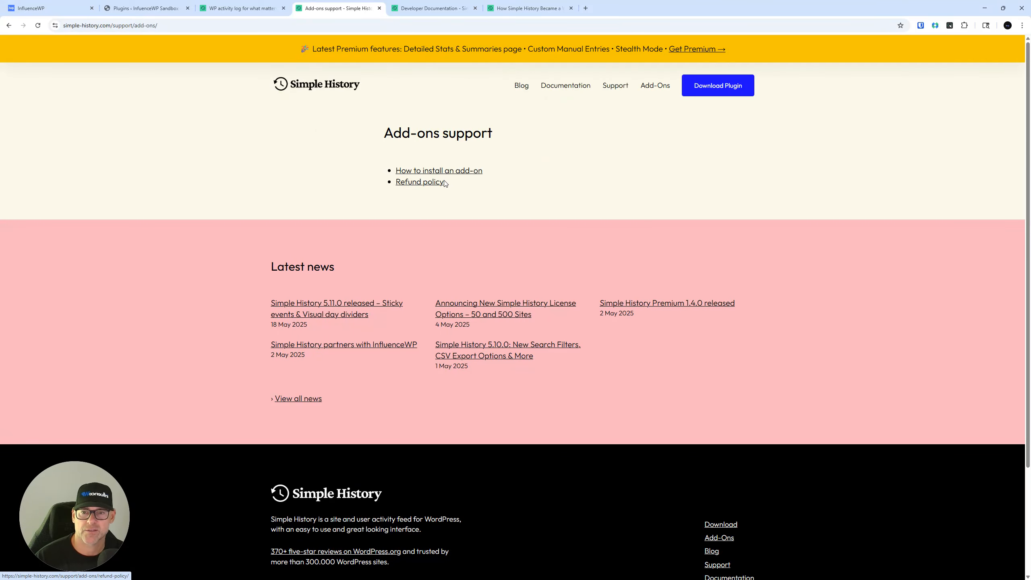
left_click(12, 24)
scroll(561, 394, "up", 4)
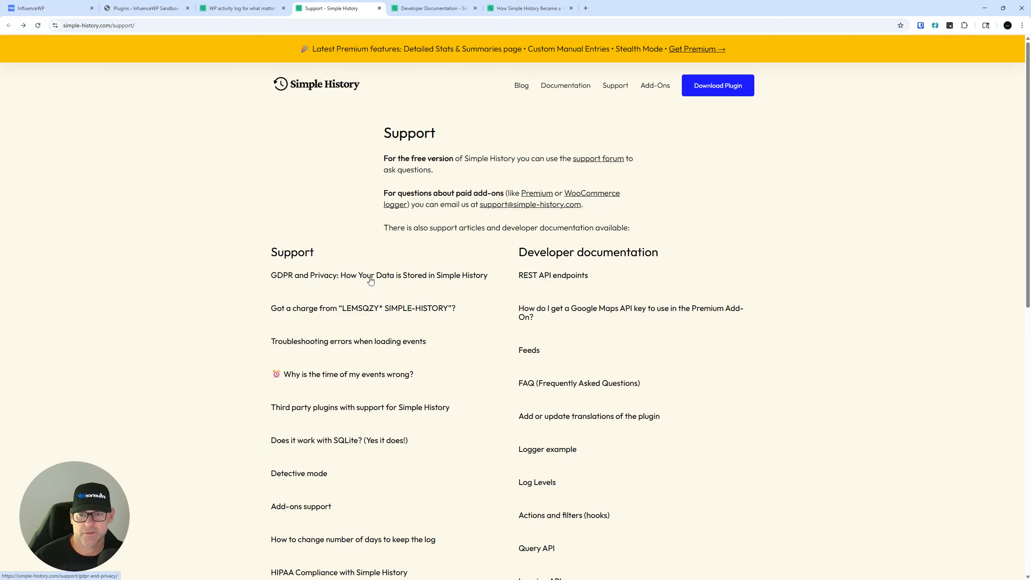
scroll(542, 454, "down", 3)
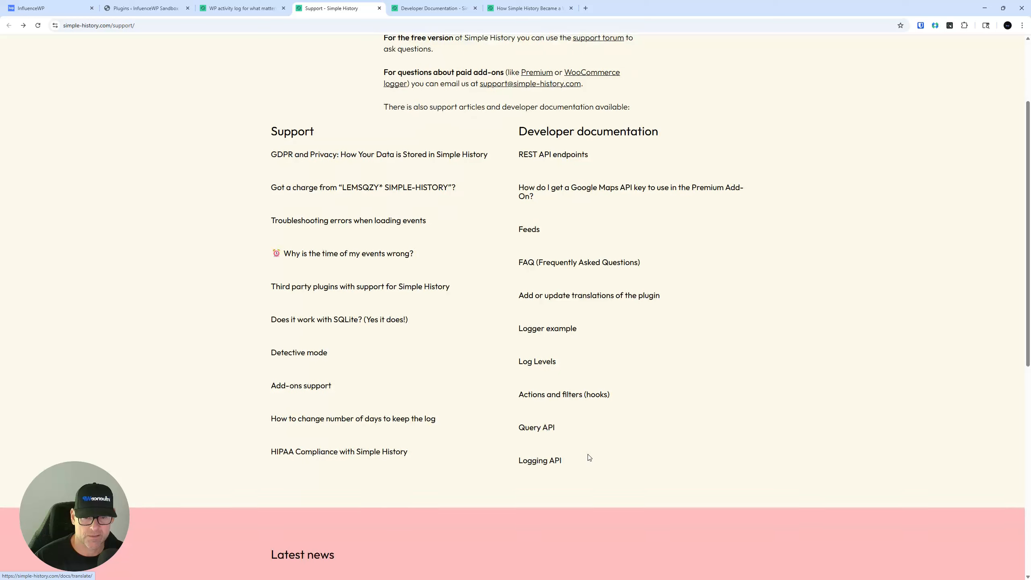
left_click(547, 368)
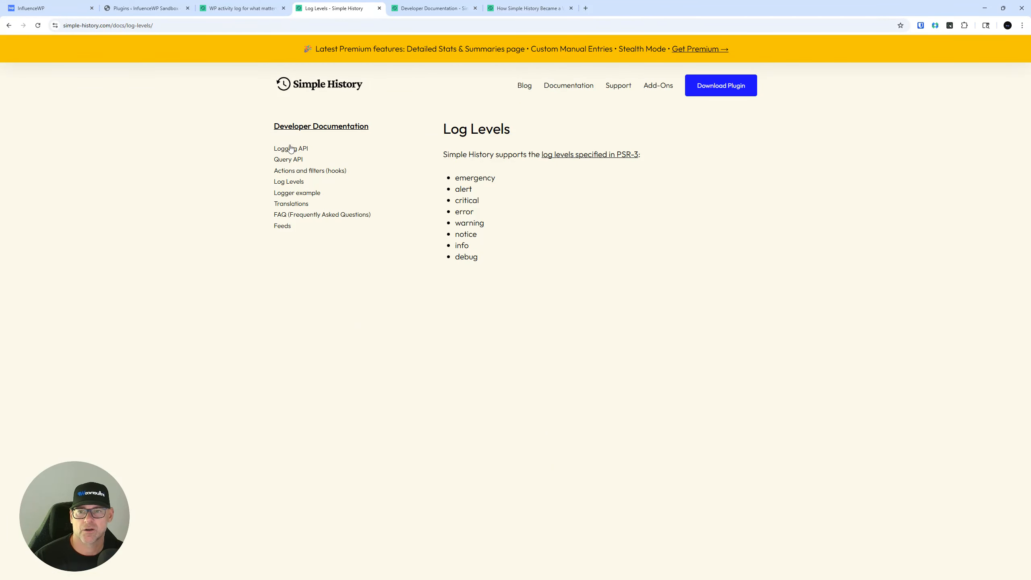
Step: Review the Developer Documentation page, including its introduction and table of contents
left_click(397, 4)
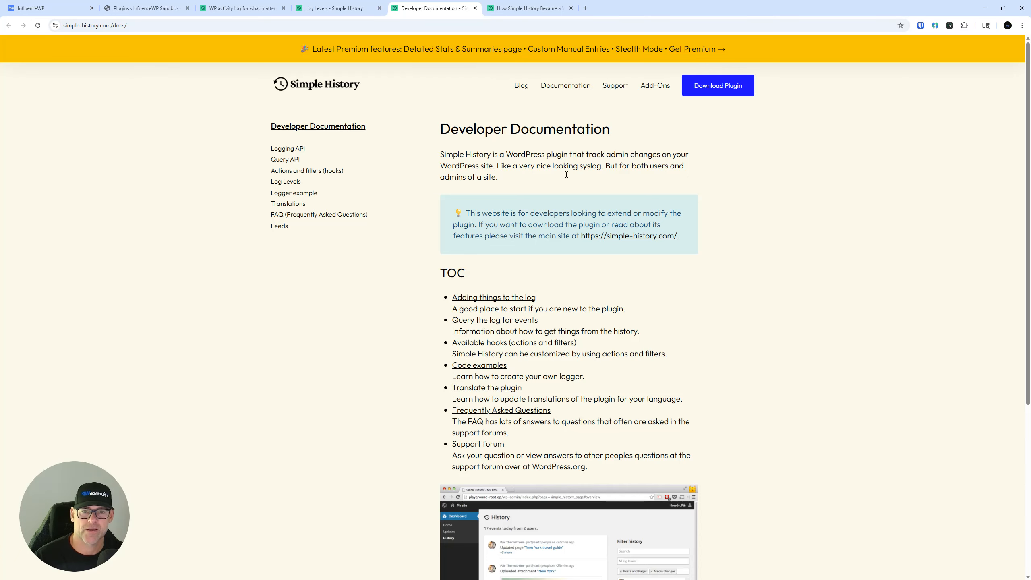
left_click(337, 8)
left_click(423, 4)
scroll(524, 376, "down", 1)
scroll(526, 376, "down", 4)
scroll(524, 376, "up", 5)
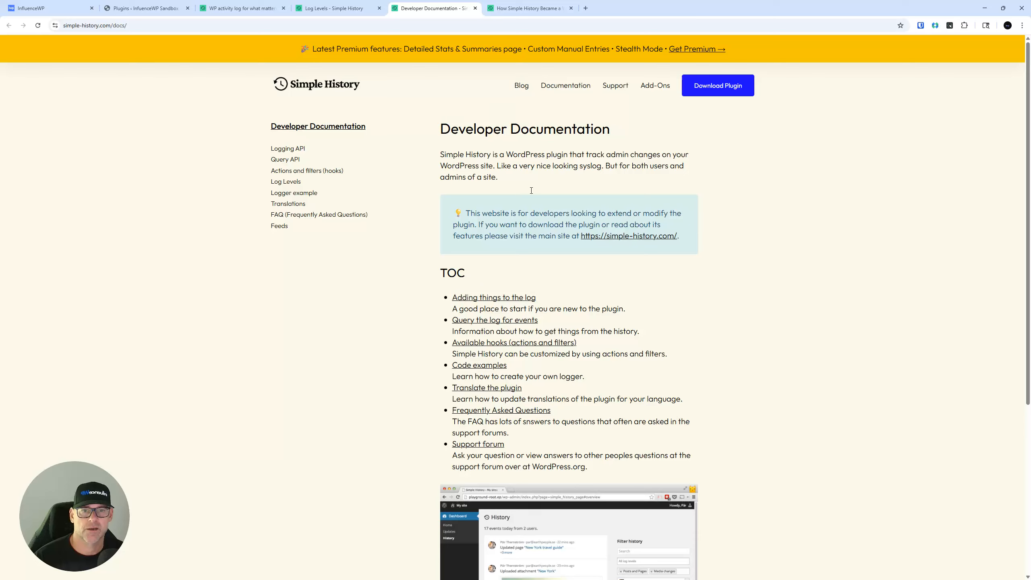
Step: Read the About page on how Simple History became a WordPress essential, including the Meet the Creator section
left_click(524, 8)
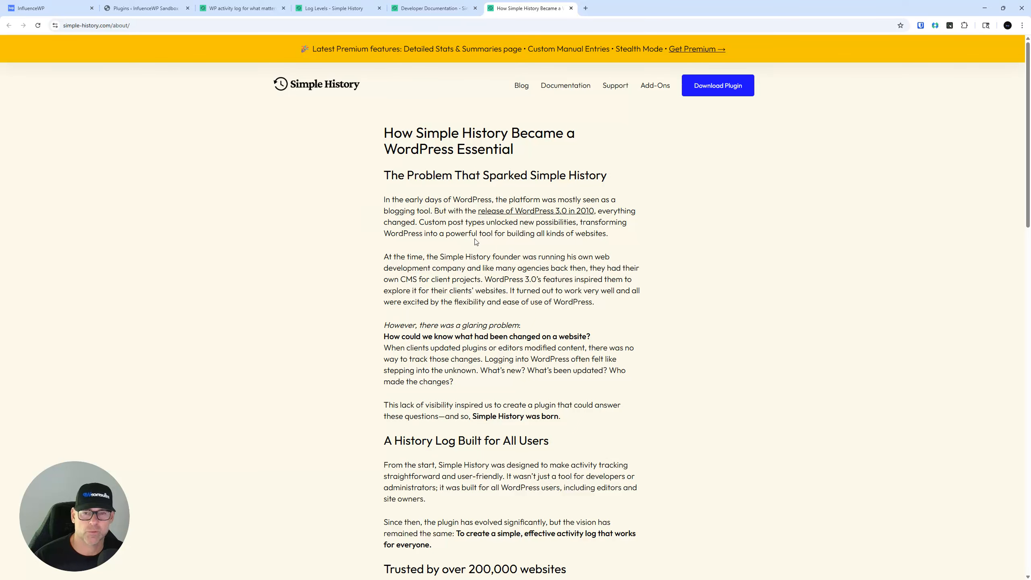
scroll(466, 314, "down", 2)
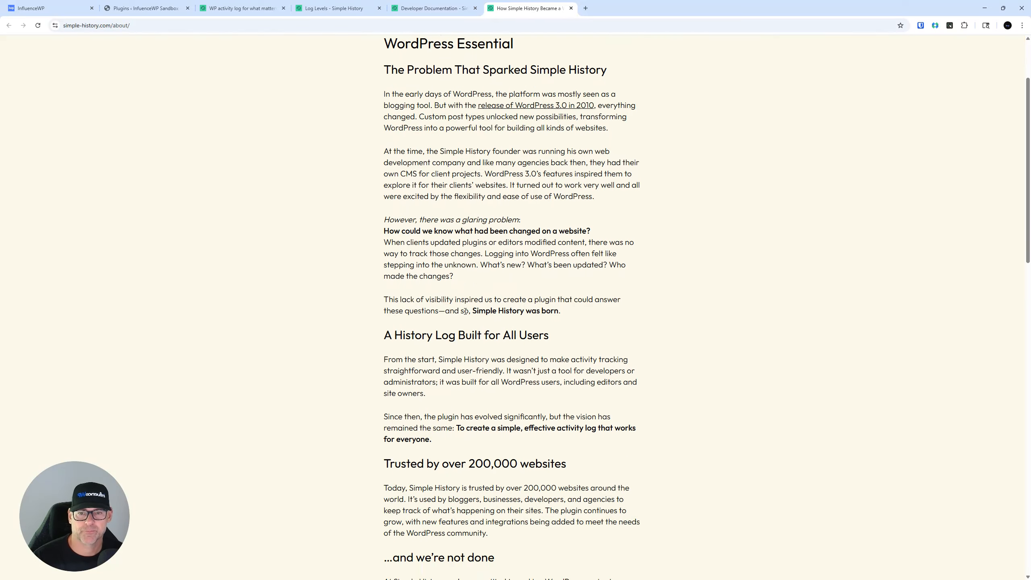
scroll(466, 313, "up", 1)
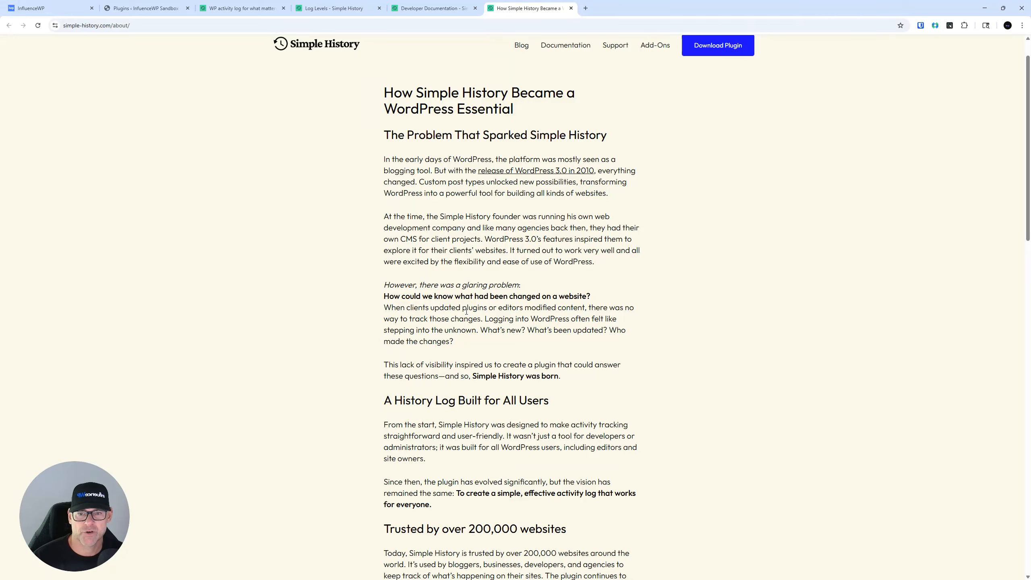
scroll(586, 276, "down", 5)
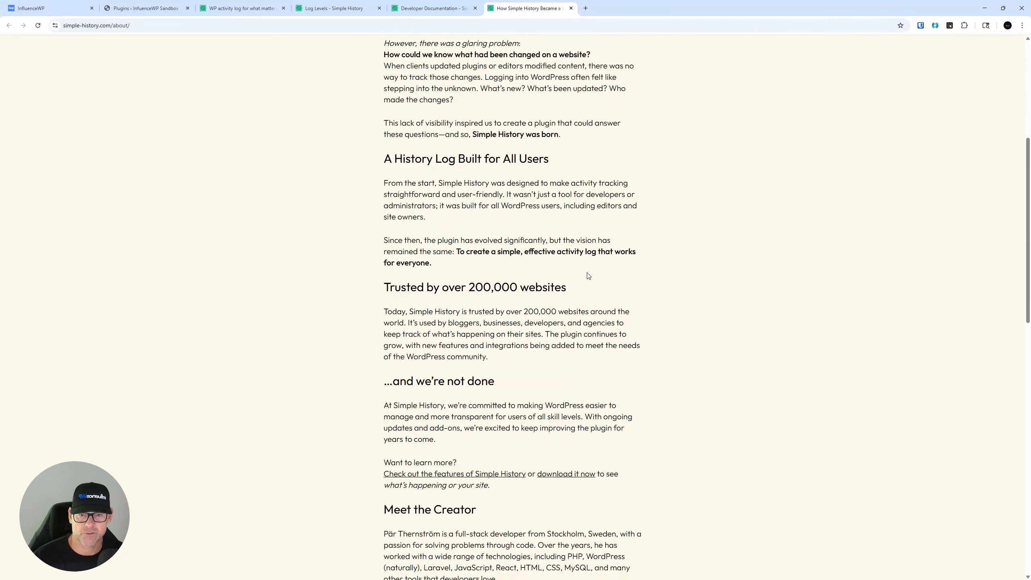
scroll(588, 276, "down", 4)
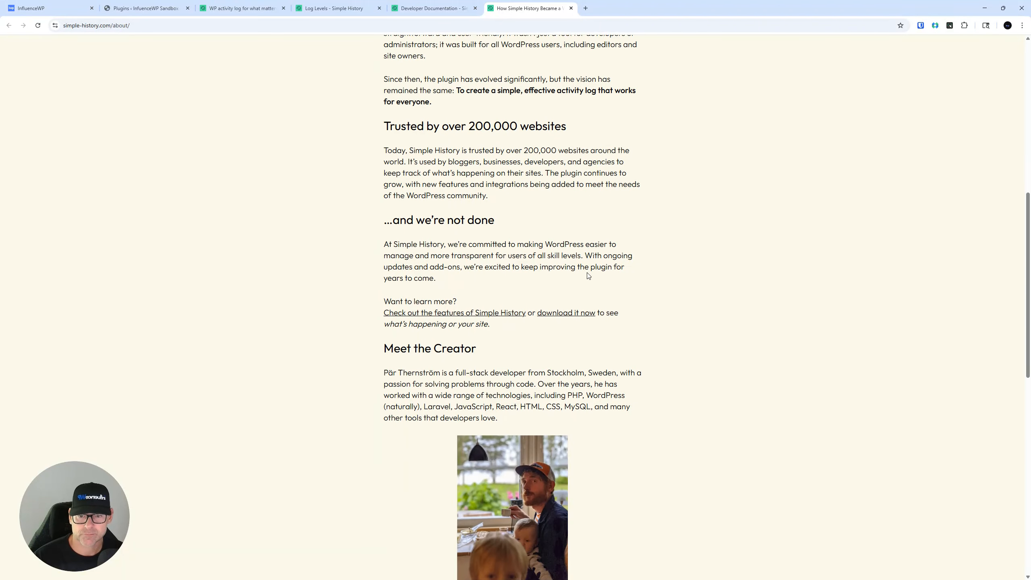
scroll(588, 276, "down", 4)
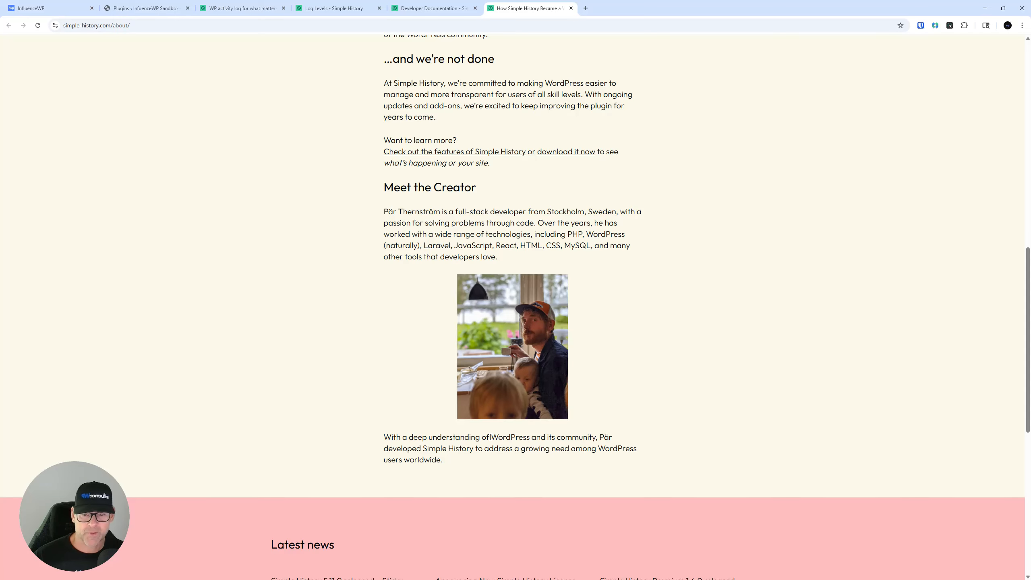
scroll(491, 434, "up", 5)
scroll(395, 328, "down", 3)
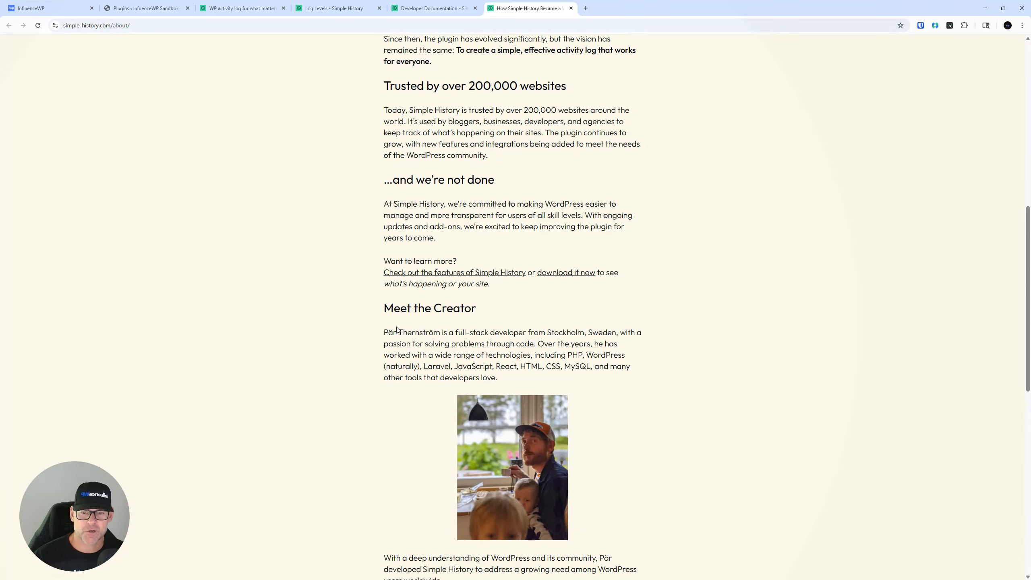
scroll(480, 344, "down", 3)
scroll(498, 350, "up", 5)
scroll(497, 350, "up", 8)
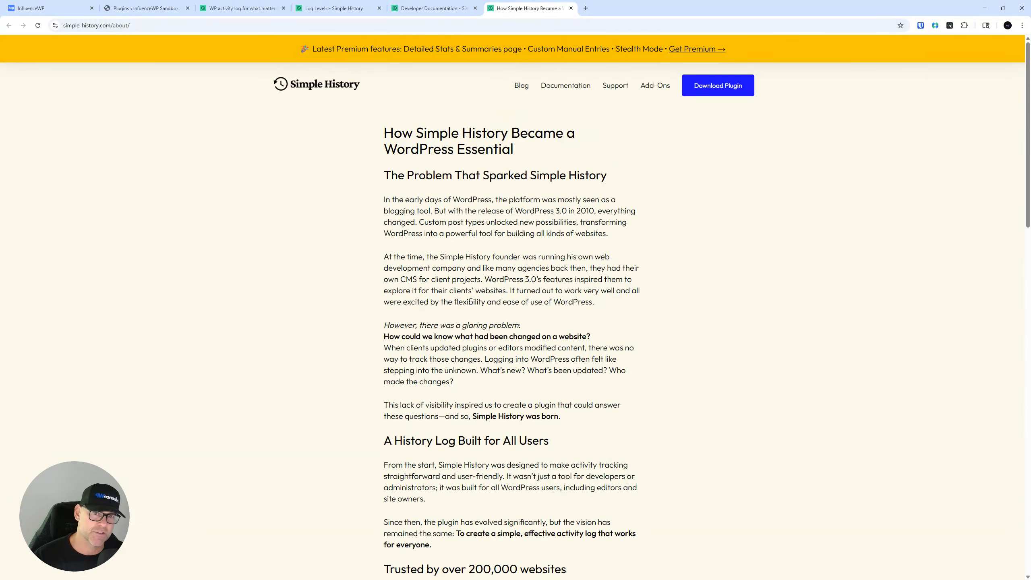
Step: Close all Simple History website tabs and return to the InfluenceWP Sandbox Plugins page
left_click(379, 8)
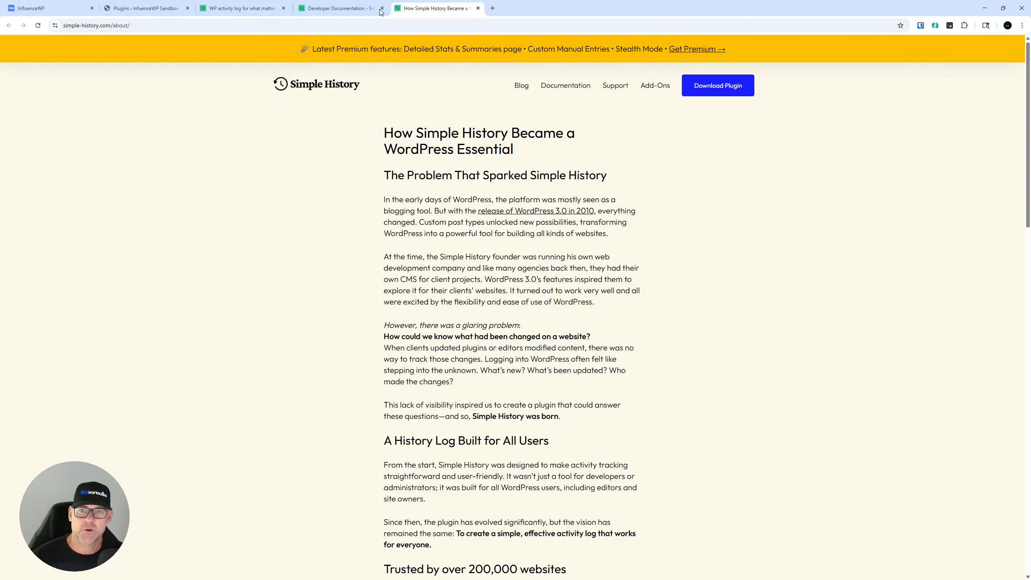
left_click(381, 8)
left_click(382, 8)
left_click(283, 8)
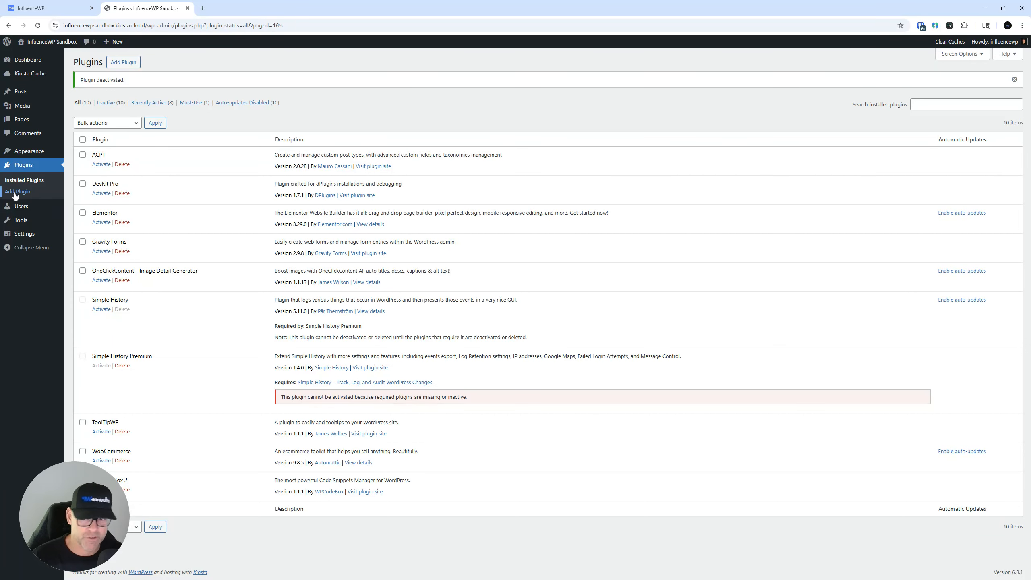
Step: Activate the Simple History and Simple History Premium plugins, and reload the Plugins page
left_click(101, 309)
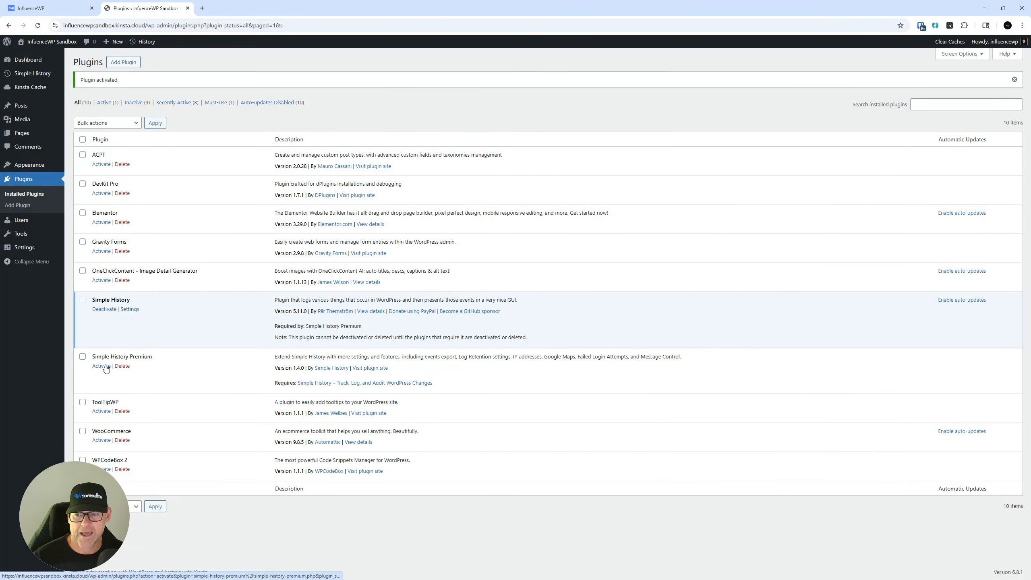
left_click(101, 366)
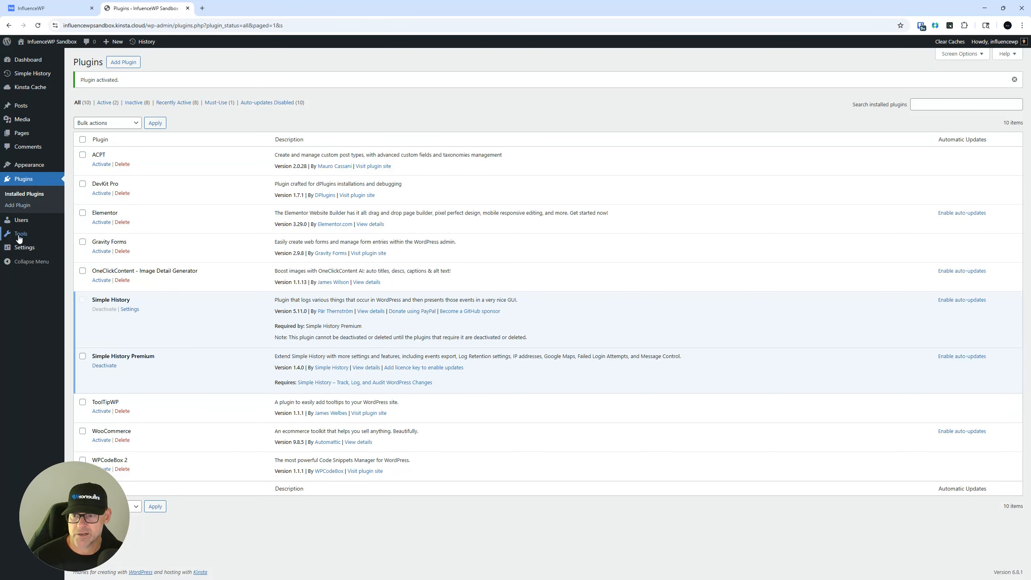
mouse_move(21, 249)
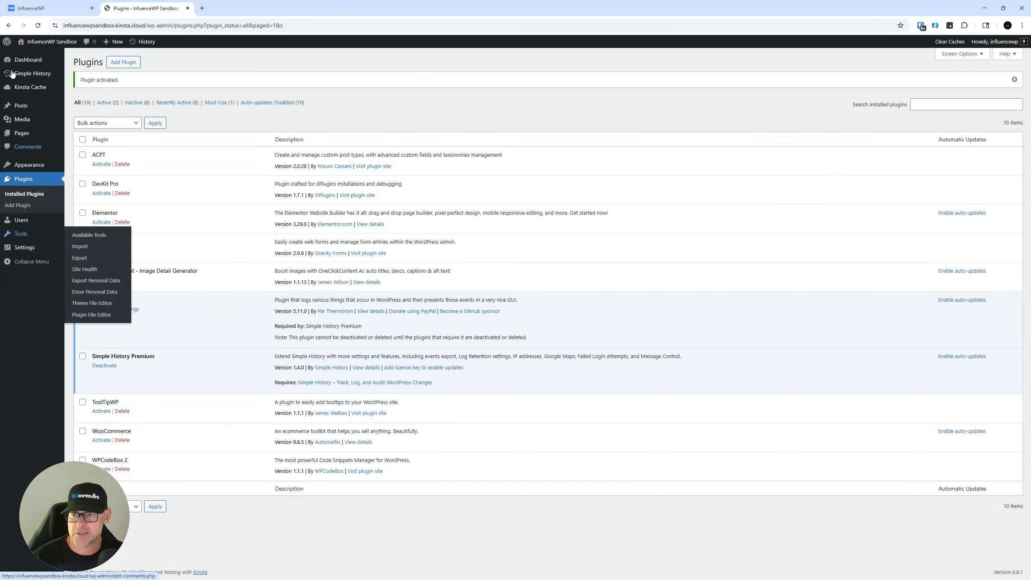
left_click(37, 24)
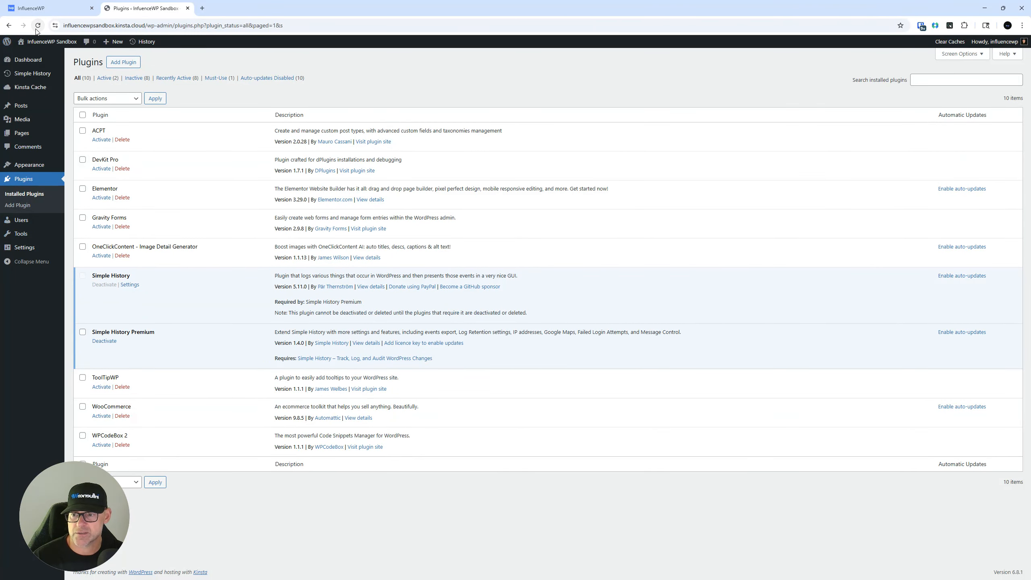
mouse_move(30, 238)
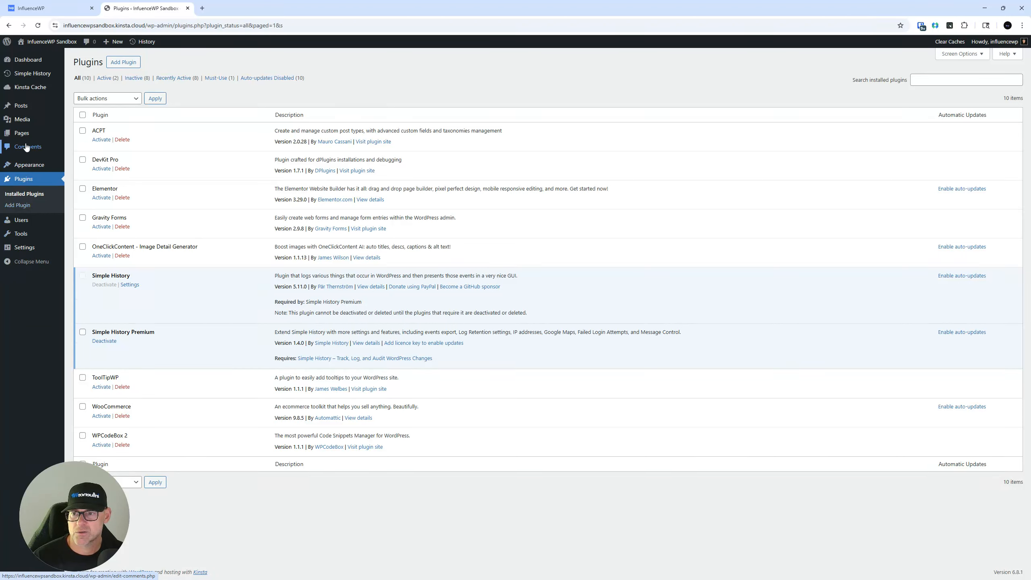
Step: Open the Simple History settings and view the licence information for its add-ons
mouse_move(24, 77)
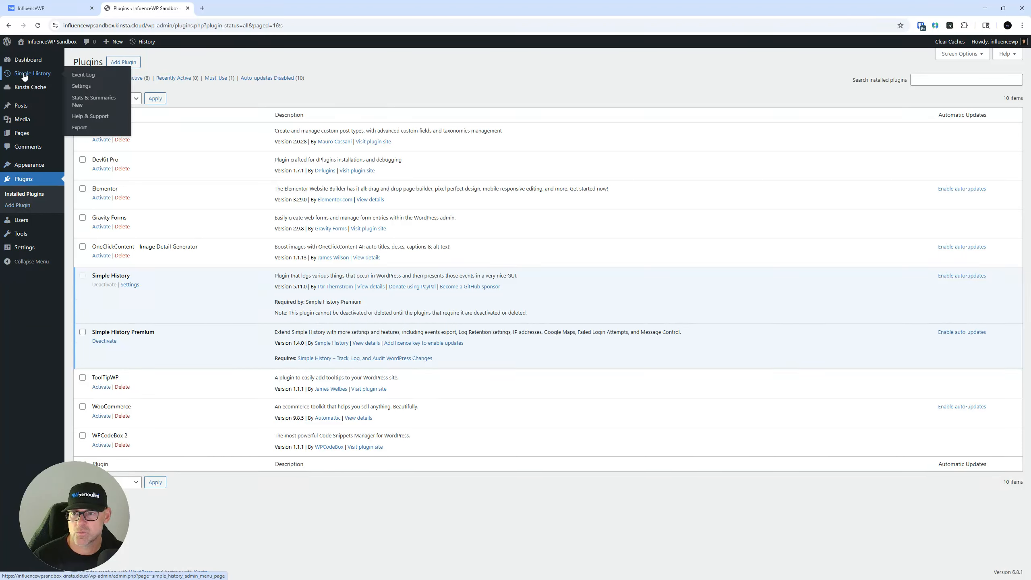
left_click(82, 87)
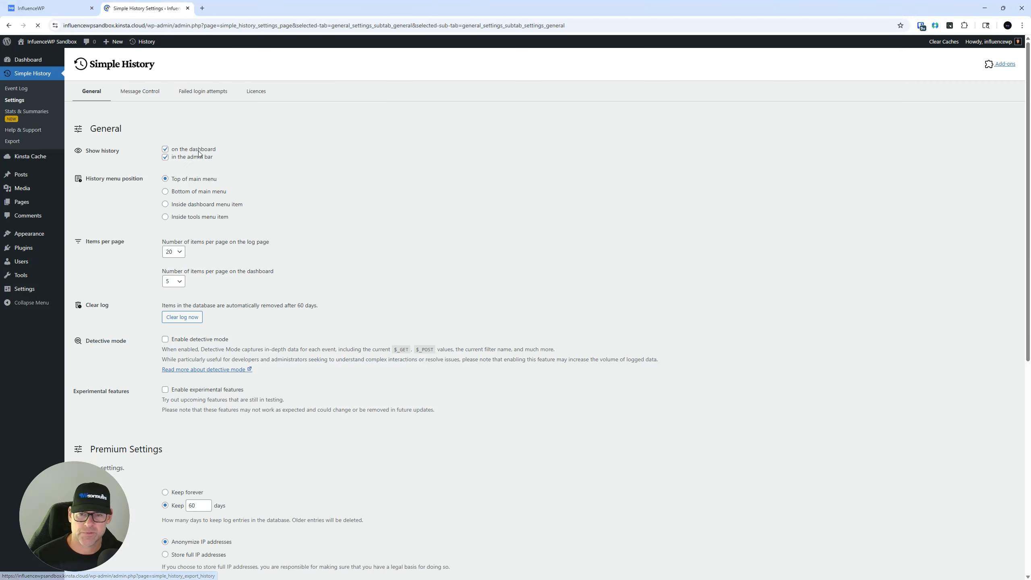
left_click(256, 92)
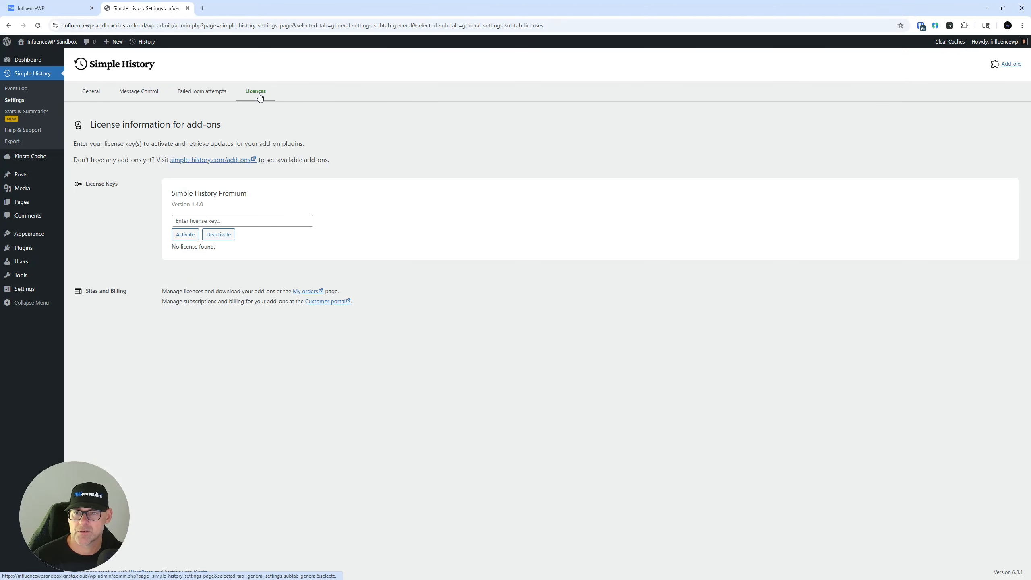
left_click_drag(160, 7, 1030, 307)
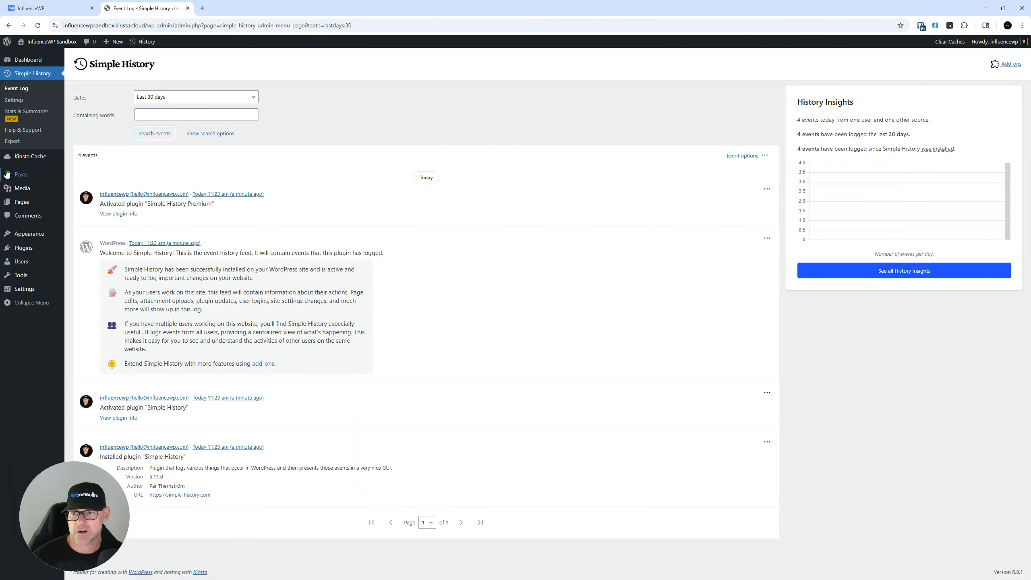
Step: Open the Simple History Event Log and check its date range choices and the Containing words filter
left_click(16, 90)
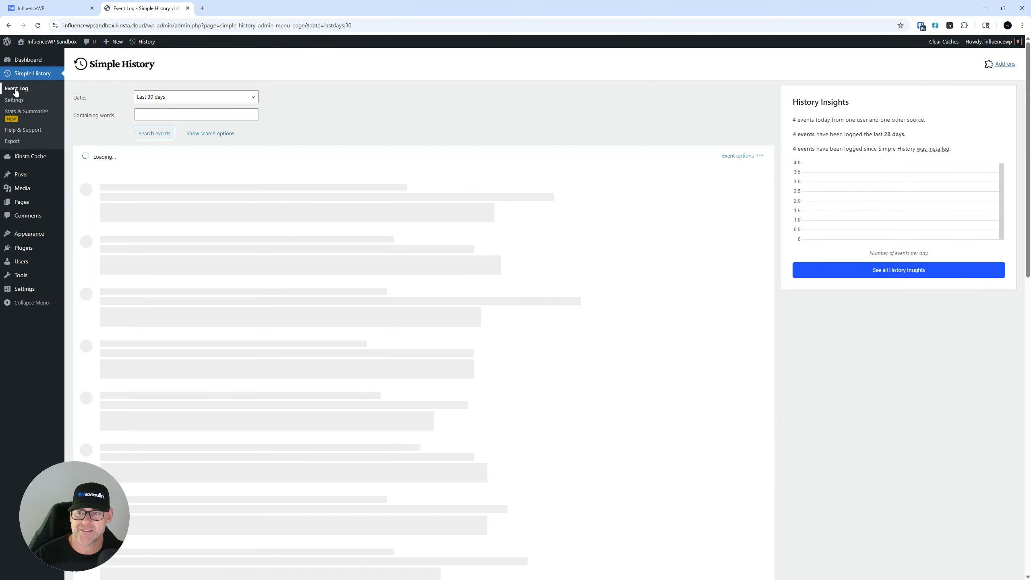
left_click(188, 97)
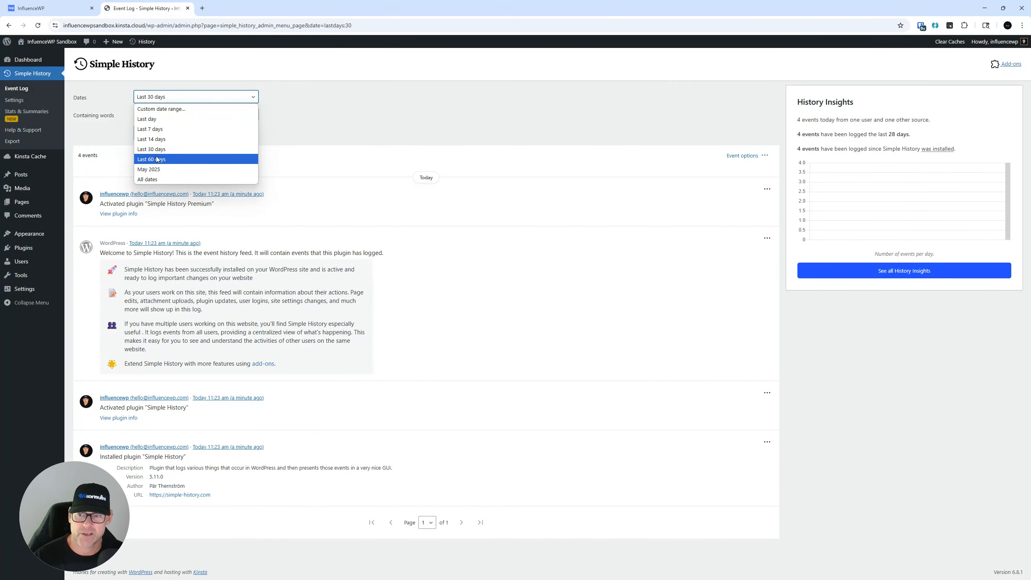
left_click(335, 132)
left_click(208, 114)
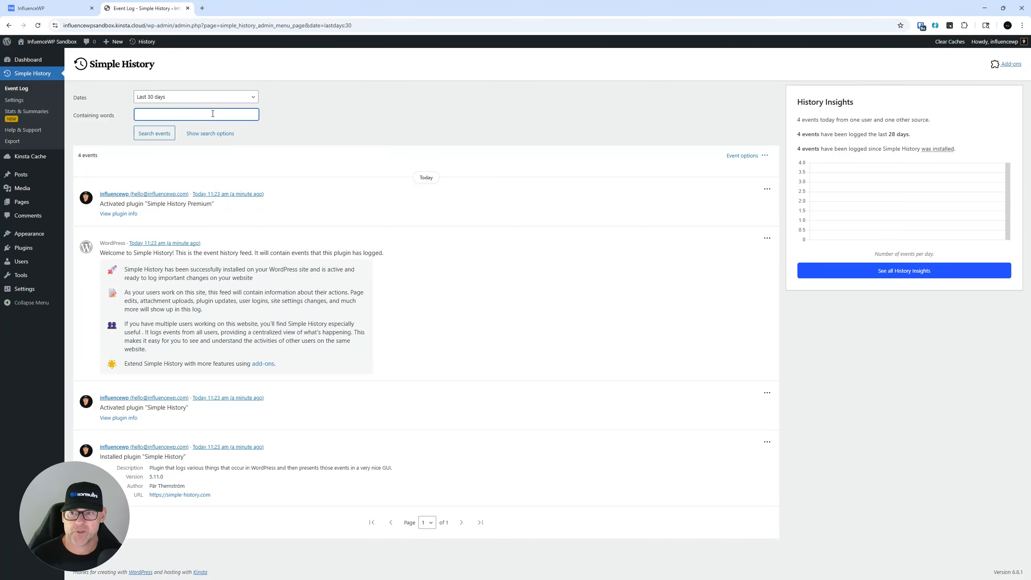
Step: Expand the Event Log's search options, examine the message type, user and log level filters, and collapse the options again
left_click(207, 136)
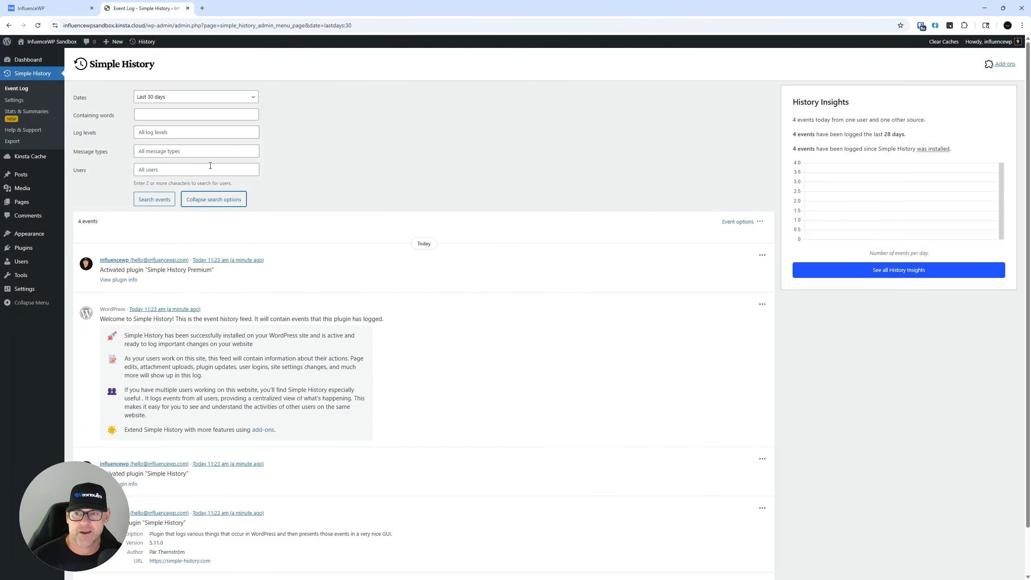
left_click(164, 151)
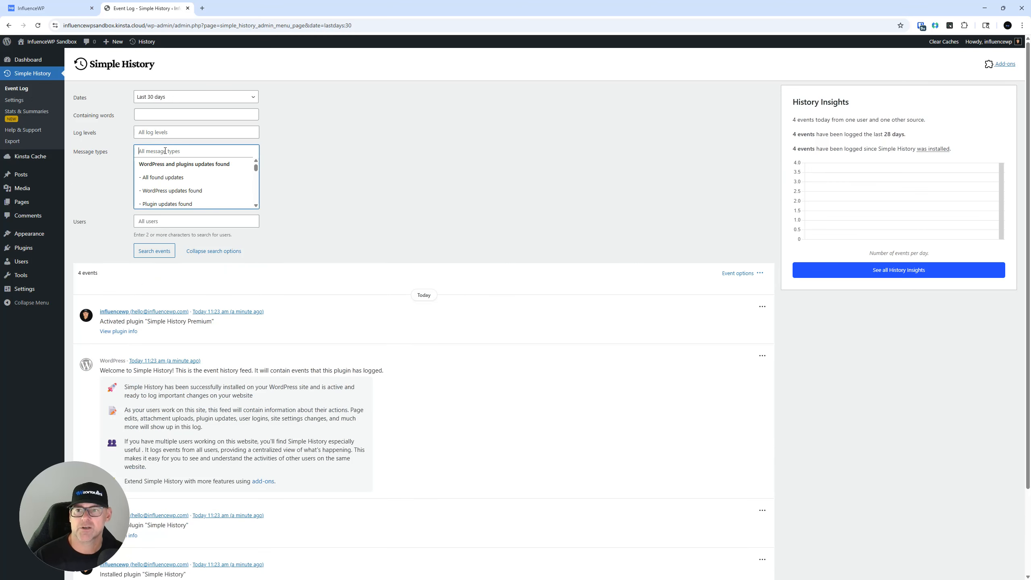
scroll(179, 174, "down", 3)
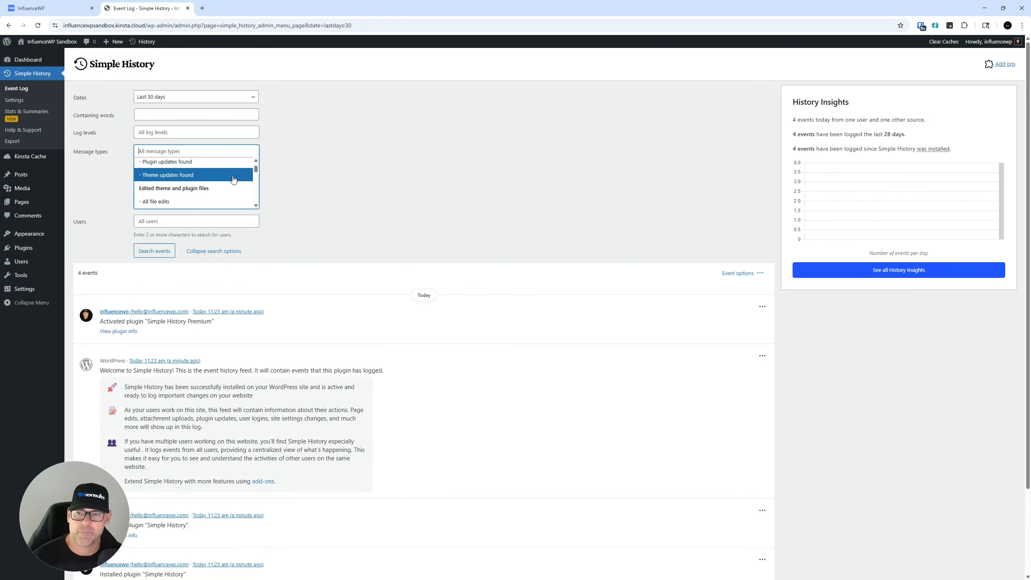
left_click(296, 176)
left_click(169, 167)
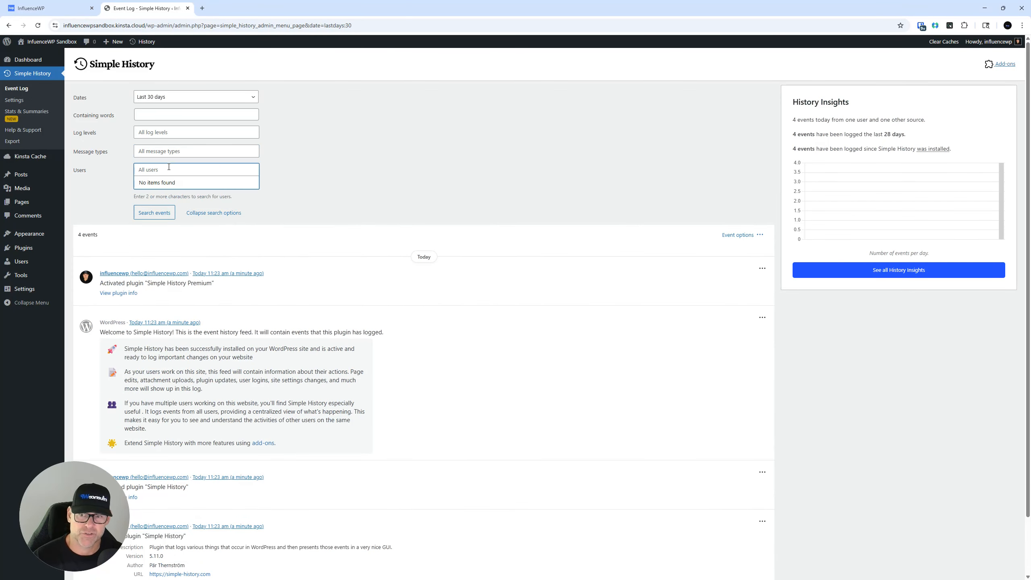
left_click(325, 160)
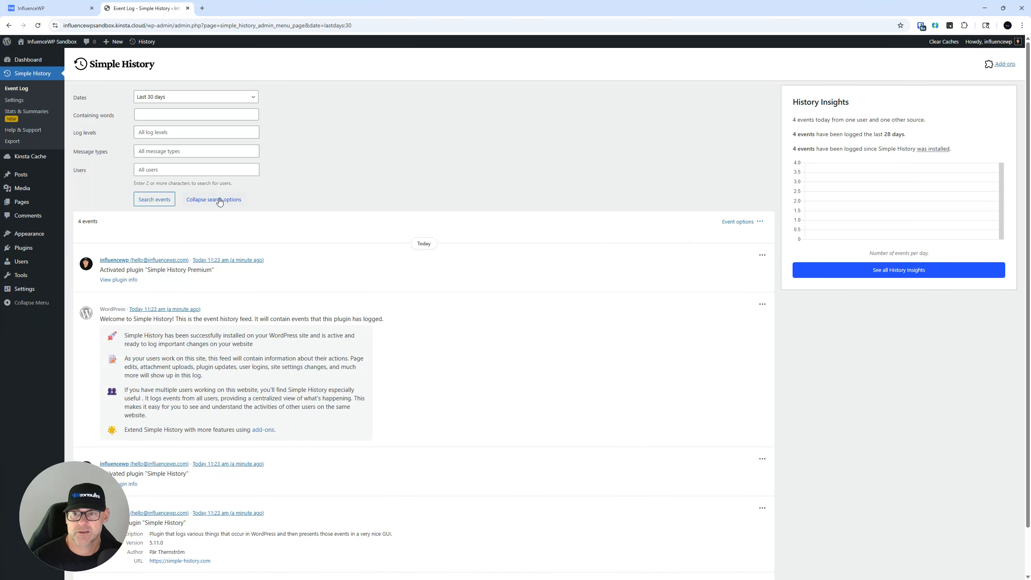
left_click(174, 132)
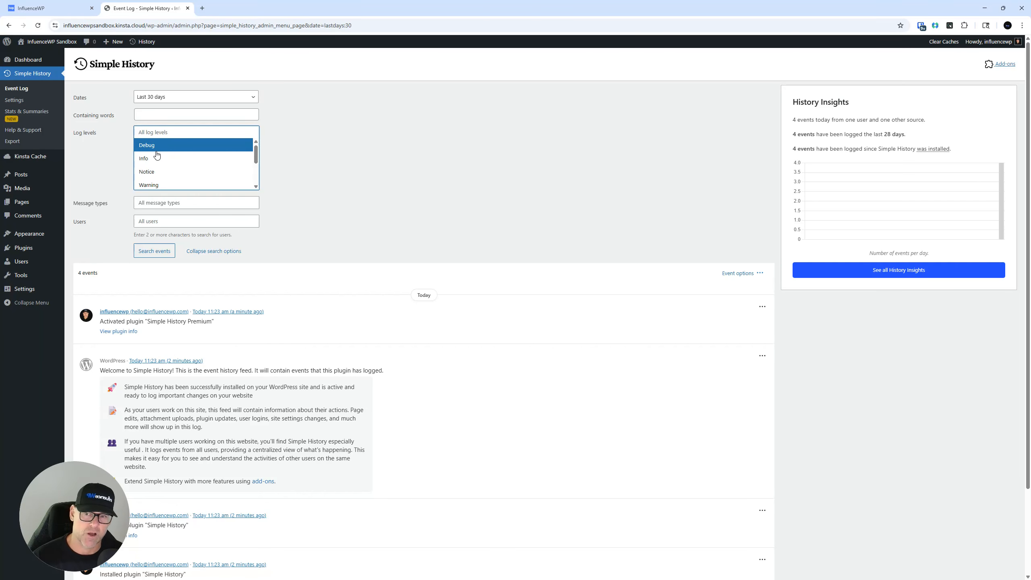
scroll(160, 176, "down", 1)
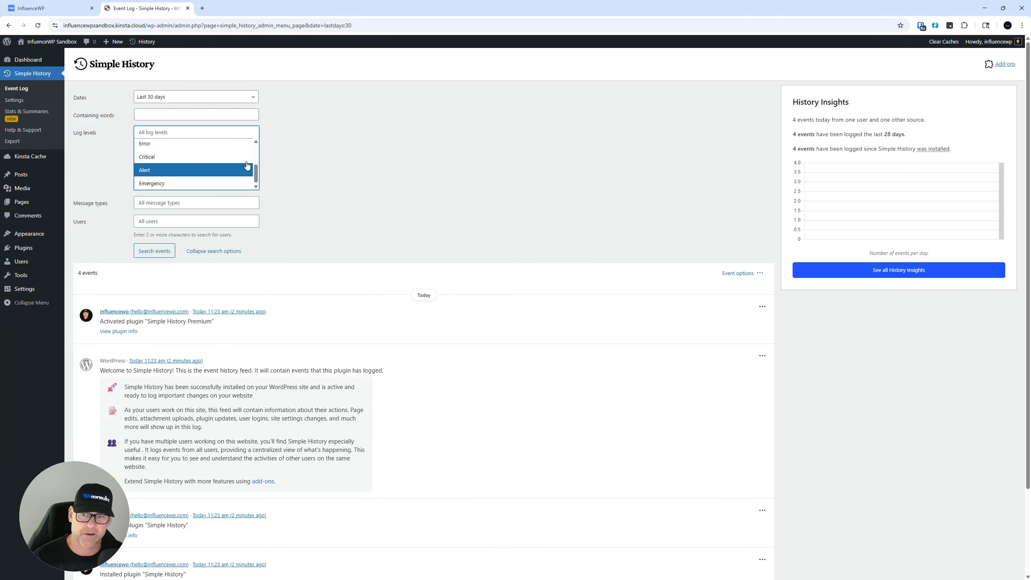
left_click(342, 162)
left_click(223, 199)
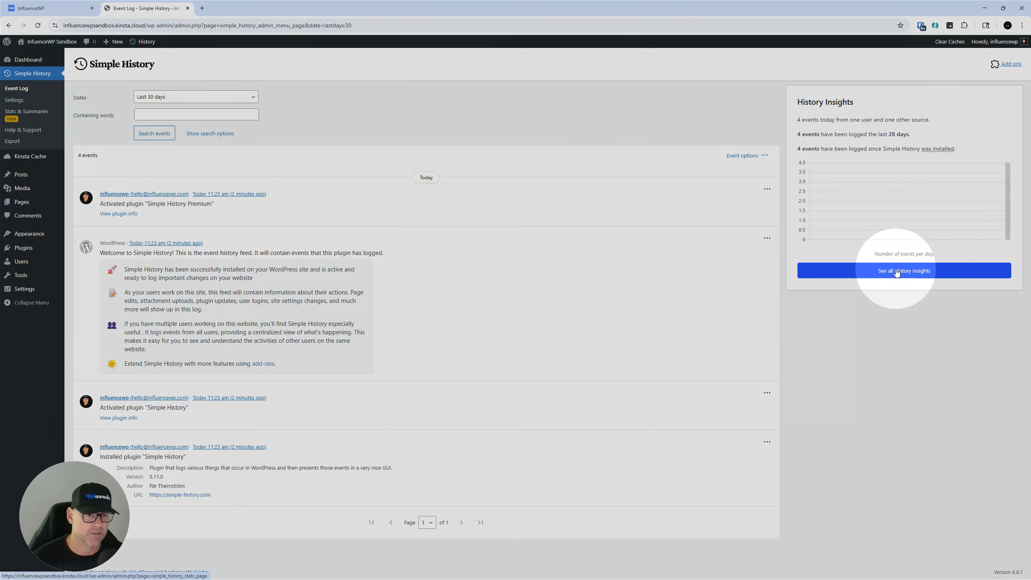
Step: Check the Event Log's page selector and the actions available for the Simple History Premium activation event
left_click(905, 275)
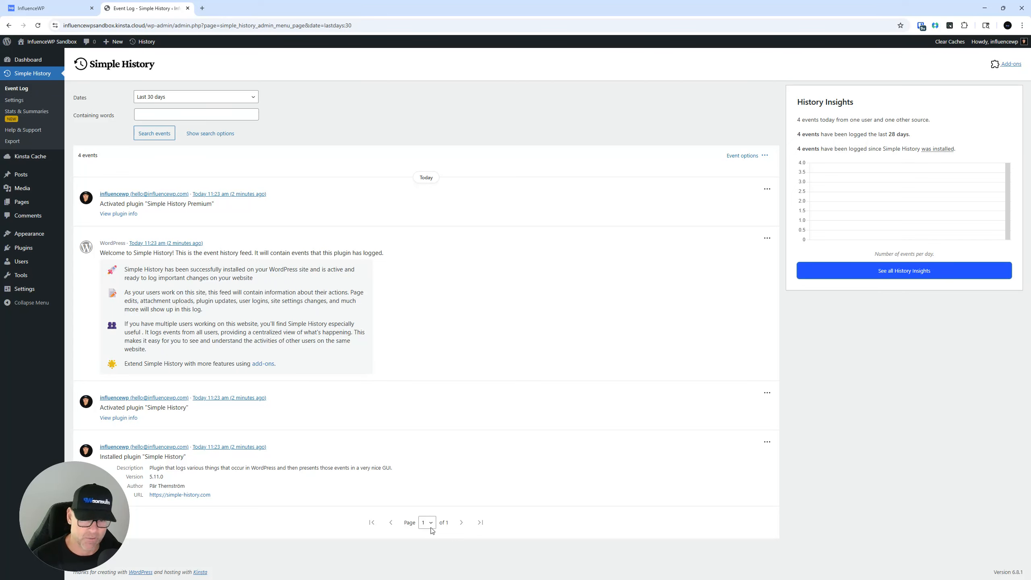
left_click(431, 527)
left_click(431, 527)
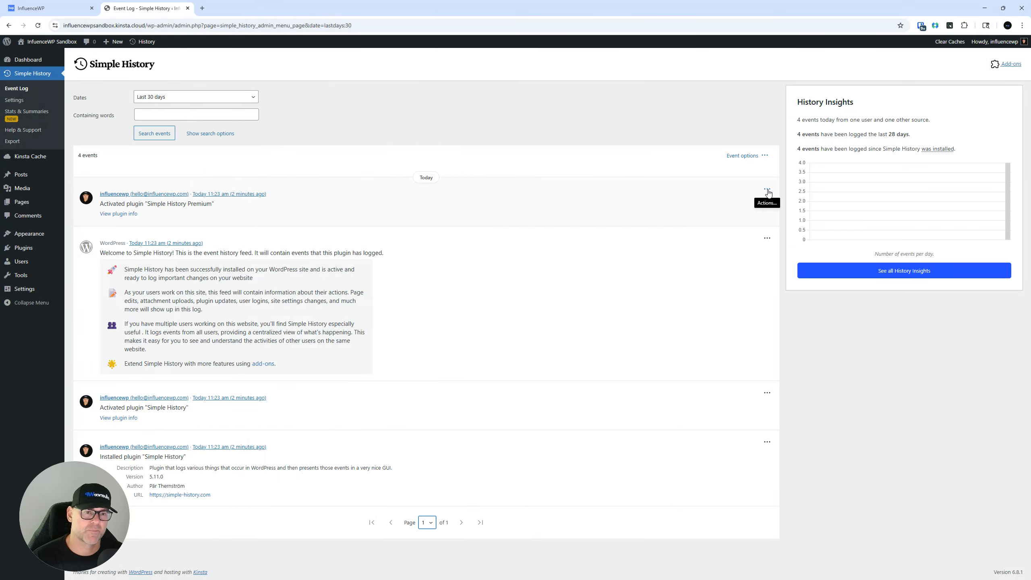
left_click(767, 191)
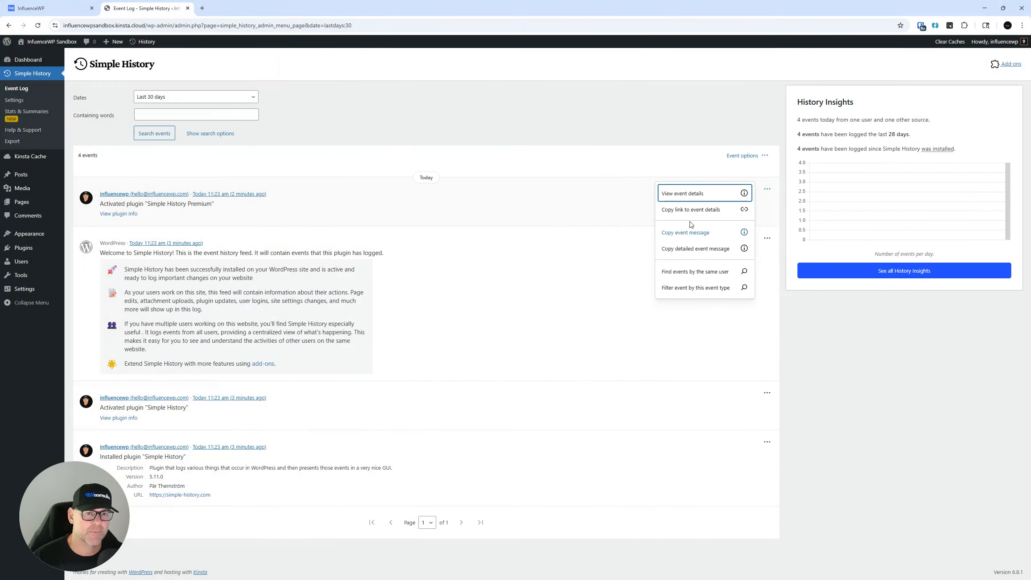
left_click(675, 158)
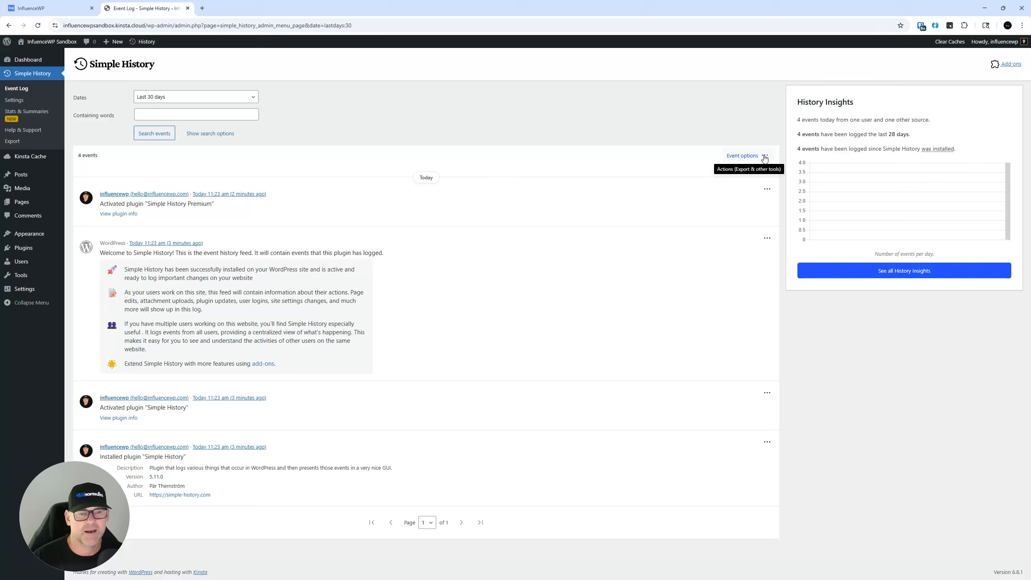
Step: Open the Create Log Entry form, examine its message, details and log level choices, and close it without creating an entry
left_click(765, 158)
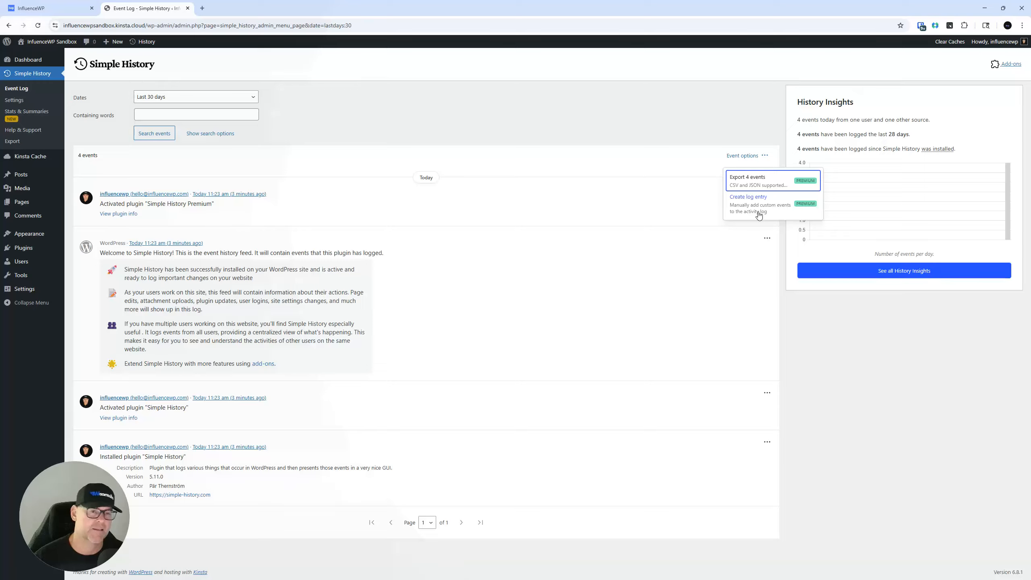
left_click(758, 213)
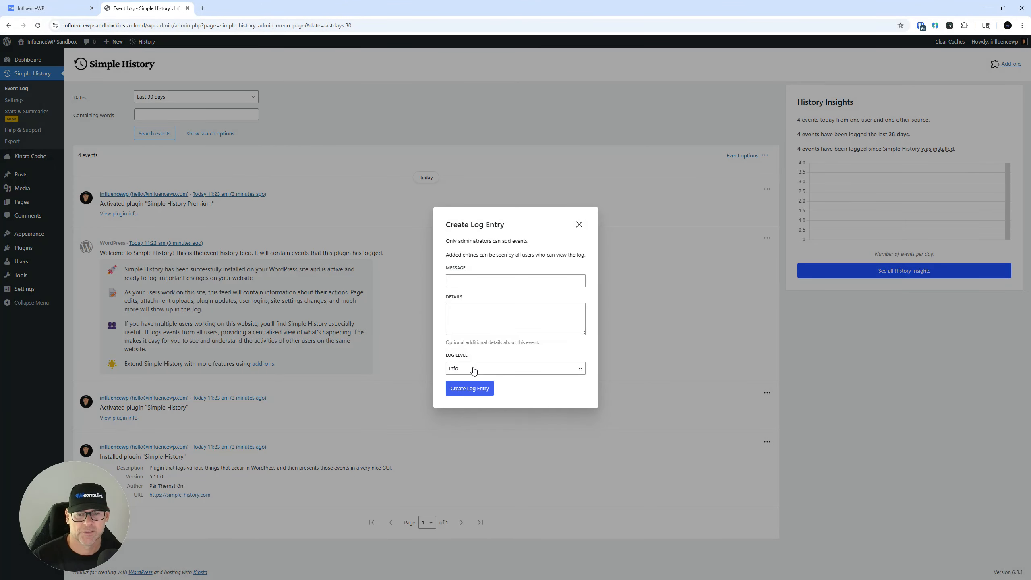
left_click(477, 368)
left_click(474, 370)
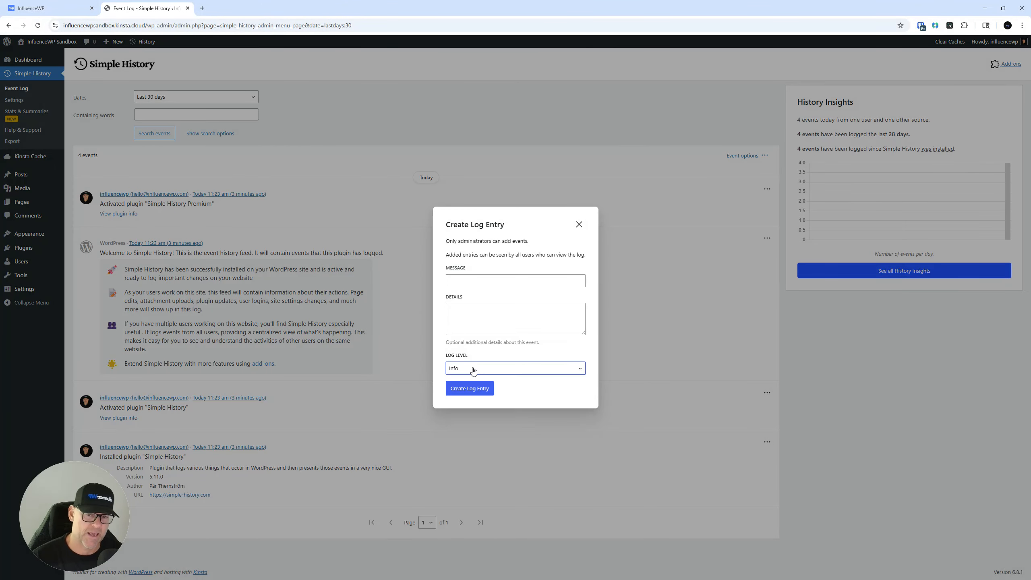
left_click(476, 285)
left_click(473, 322)
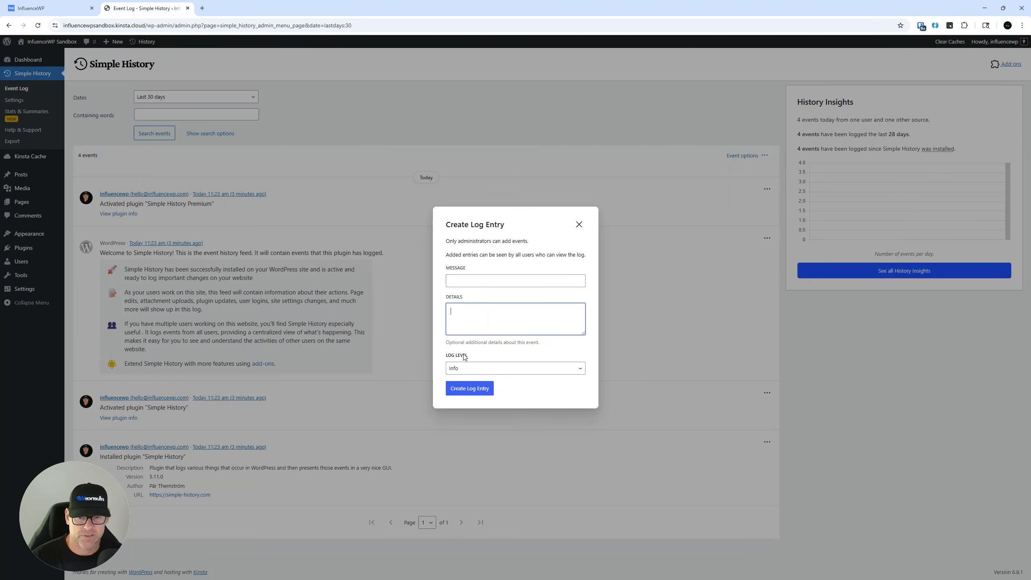
left_click(461, 371)
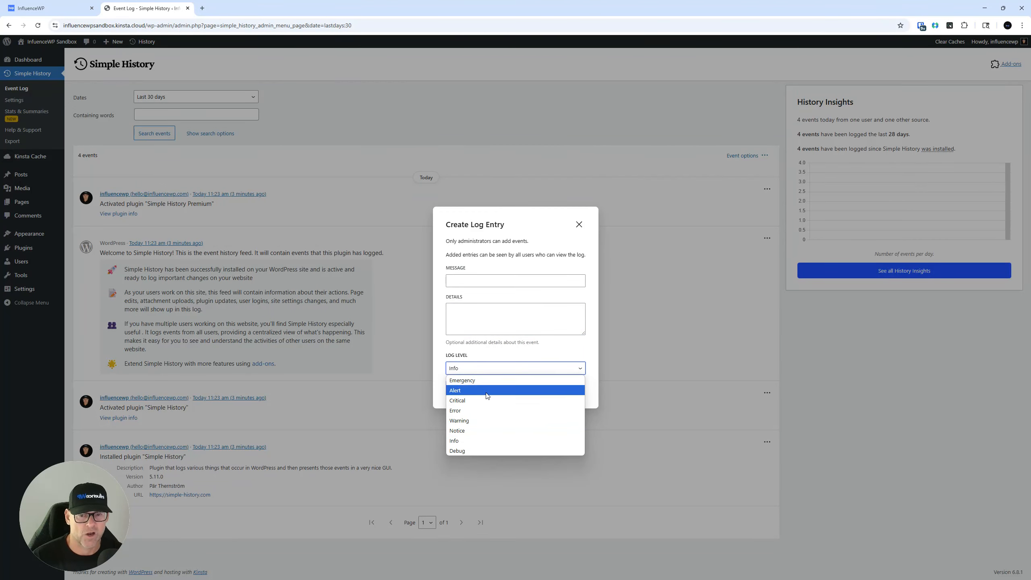
left_click(500, 342)
left_click(579, 226)
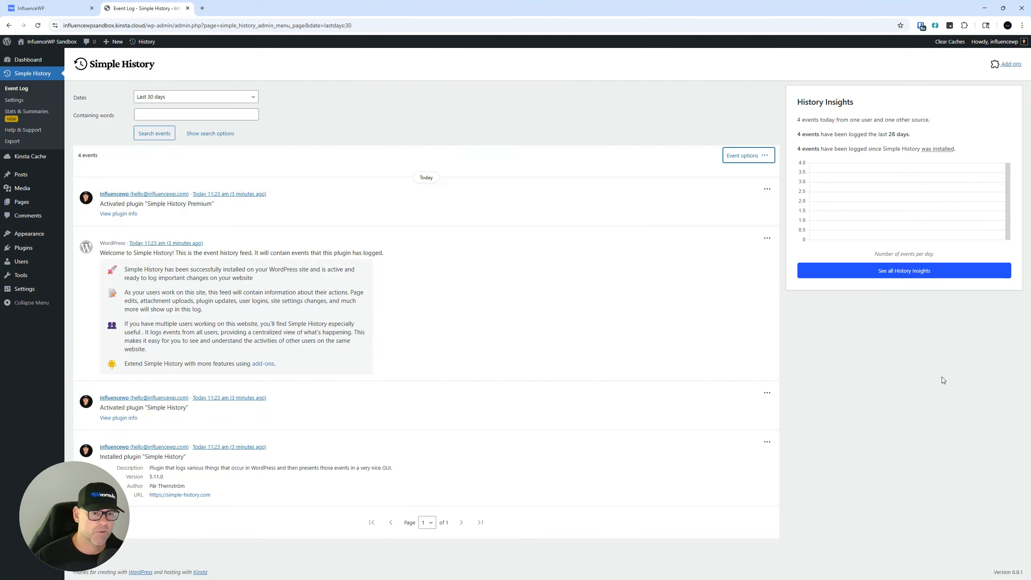
Step: Review the Simple History add-ons page, covering Premium, WooCommerce Logger, Debug and Monitor, and Extended Settings, and return to the Event Log
left_click(901, 379)
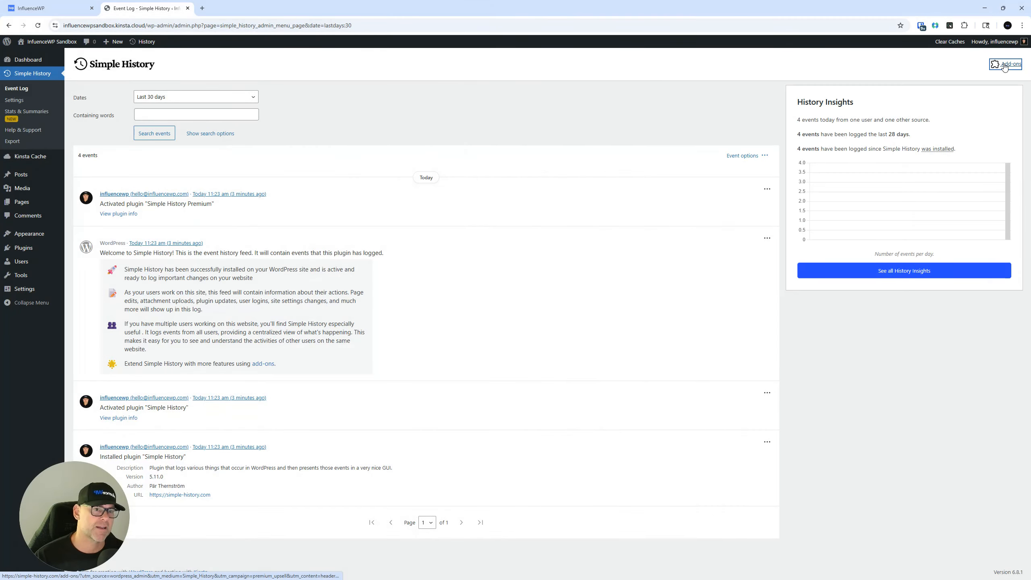
left_click(1005, 65)
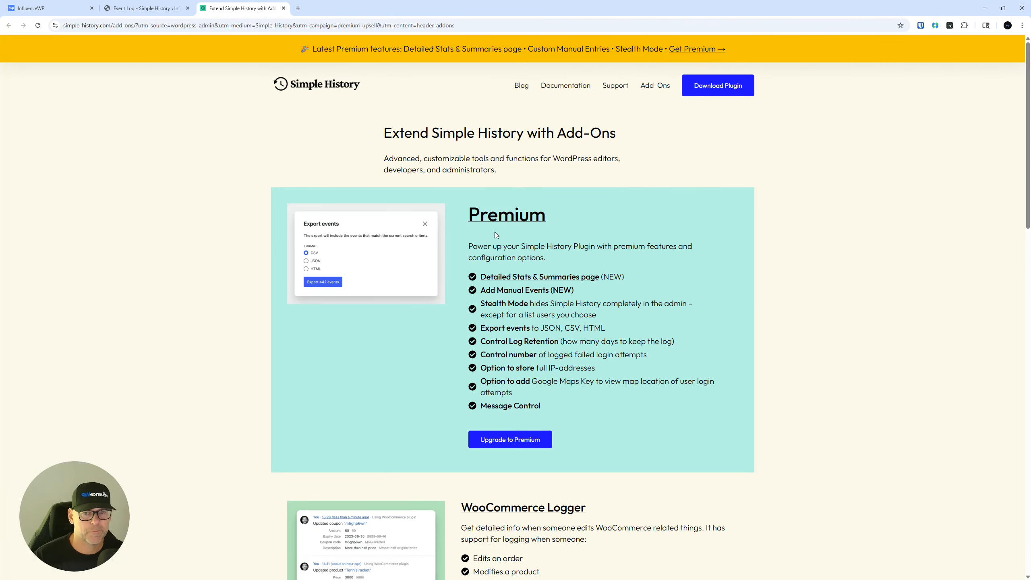
scroll(528, 243, "down", 5)
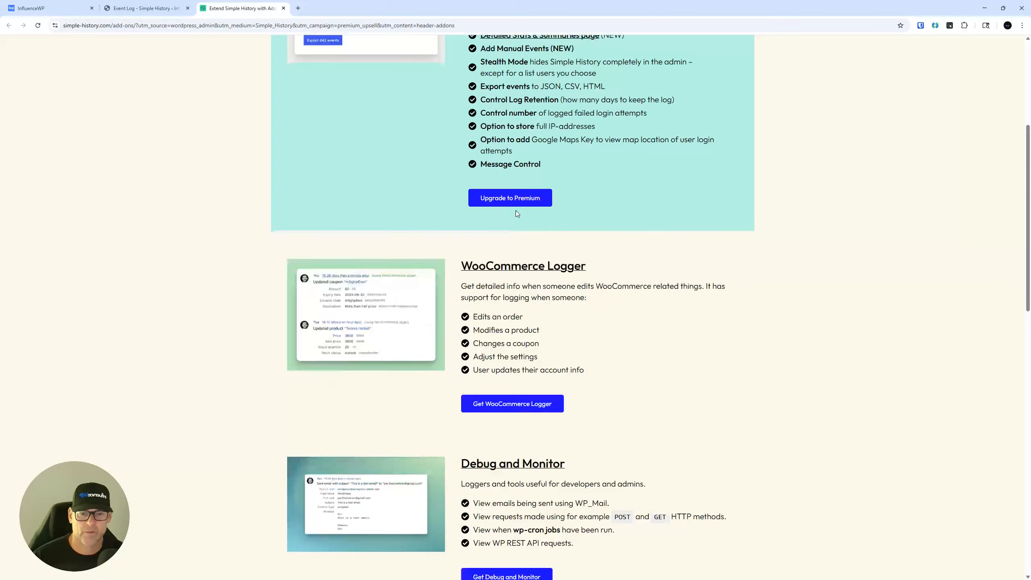
scroll(546, 219, "down", 2)
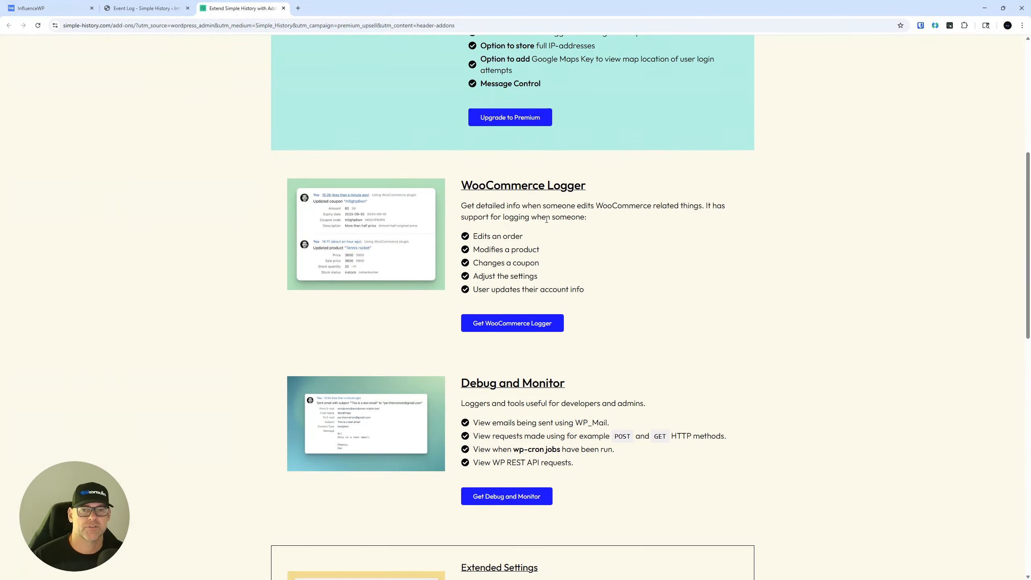
scroll(554, 325, "down", 5)
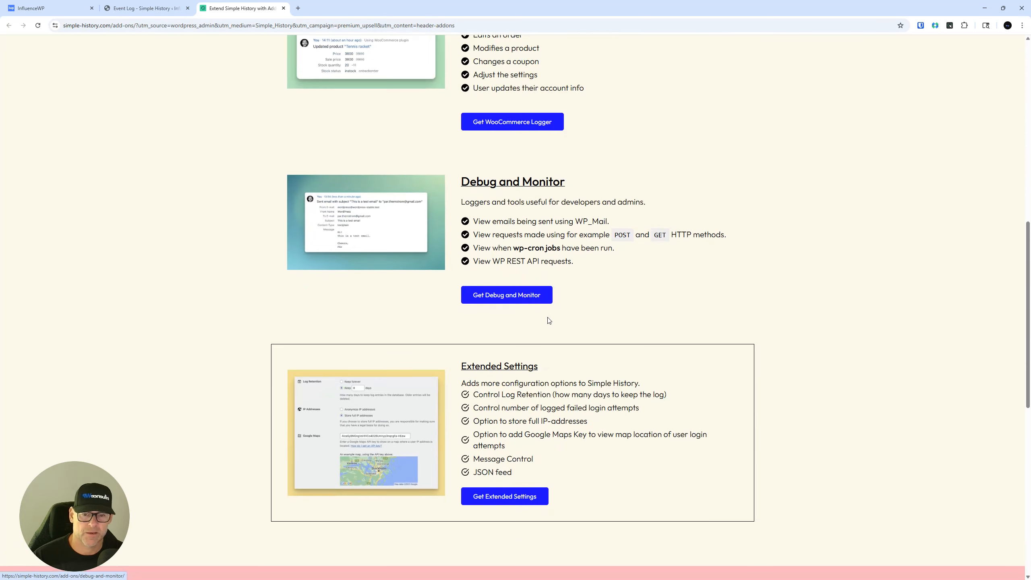
scroll(324, 364, "up", 8)
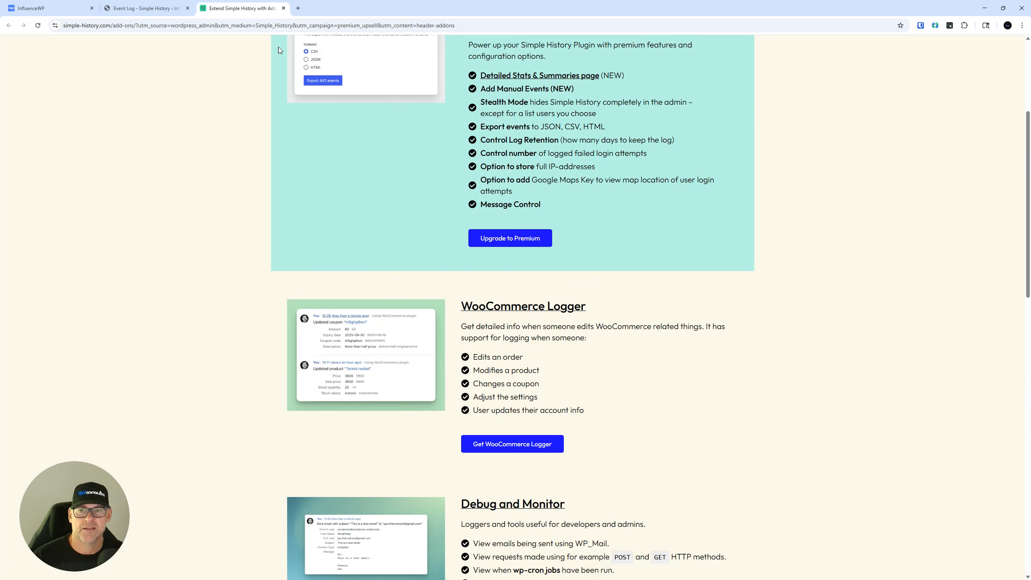
left_click(283, 8)
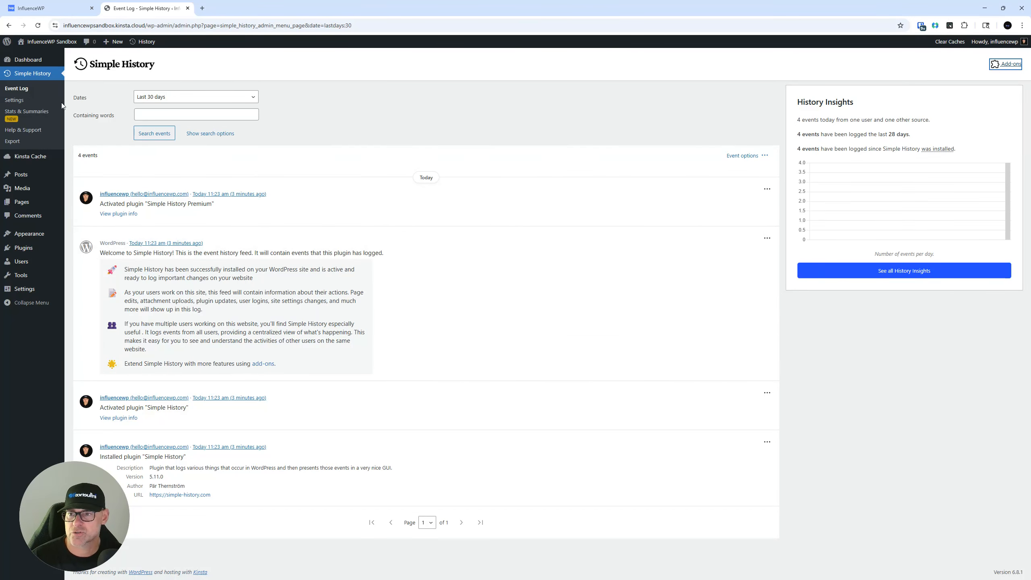
Step: Review Simple History's general settings for history display, menu position, items per page and log clearing, trying detective mode on and off
left_click(15, 100)
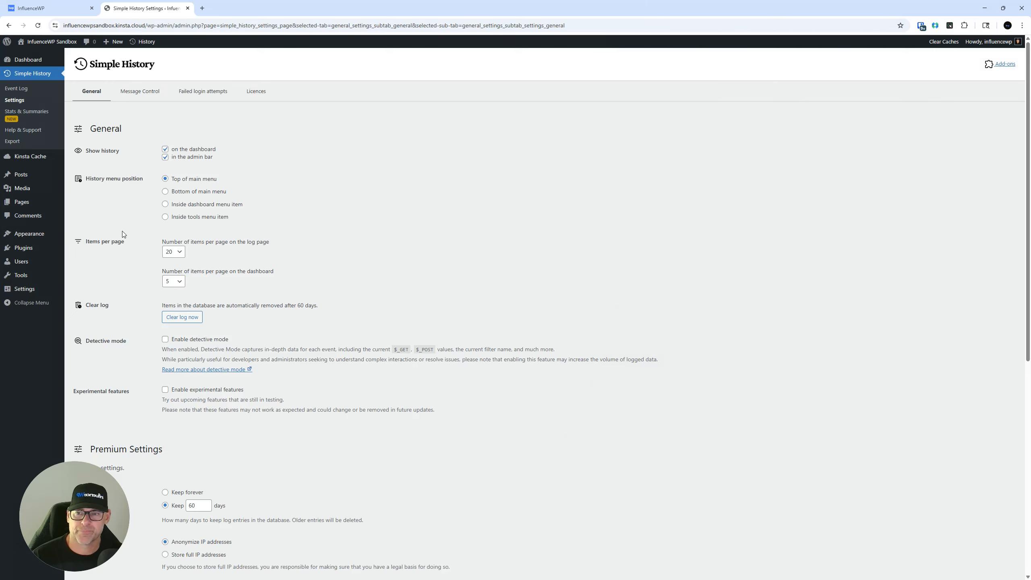
scroll(119, 245, "down", 1)
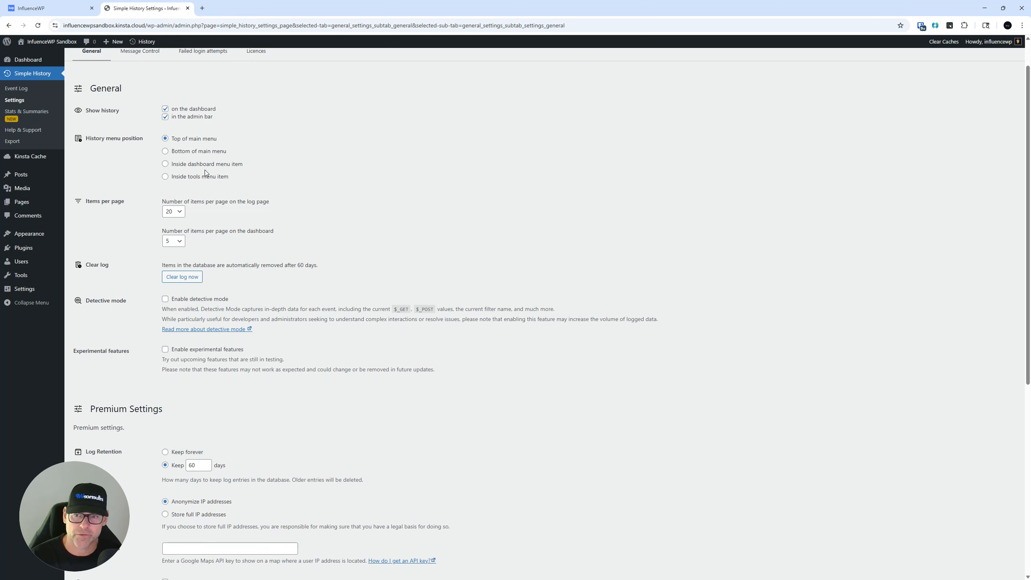
scroll(232, 151, "up", 1)
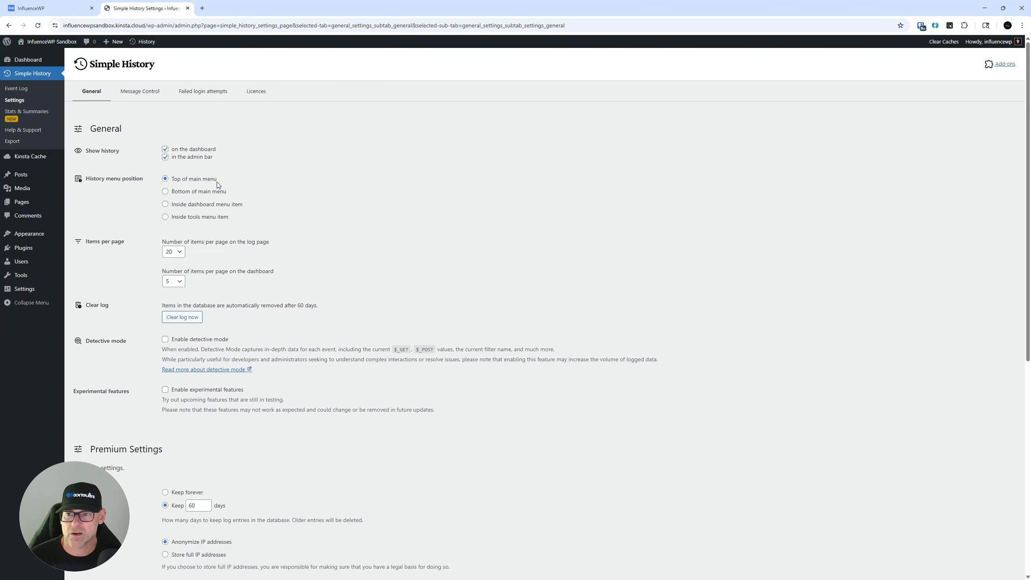
scroll(235, 194, "down", 1)
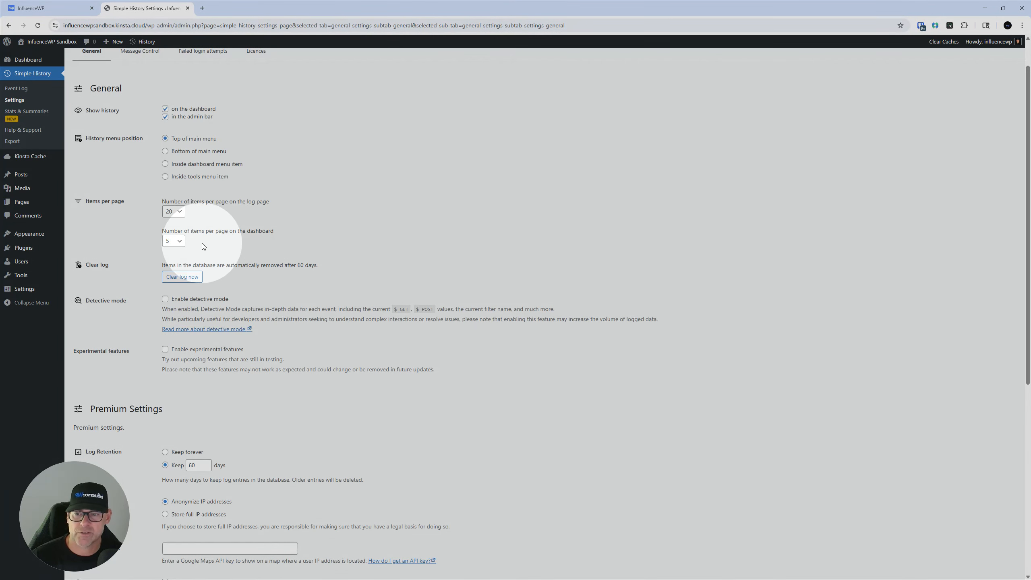
scroll(196, 245, "down", 1)
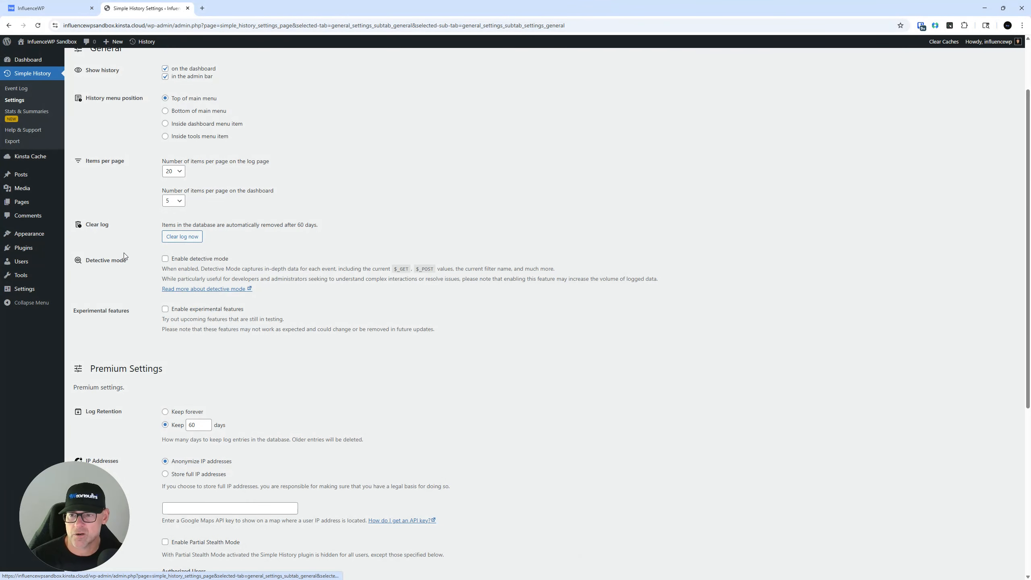
scroll(118, 240, "down", 2)
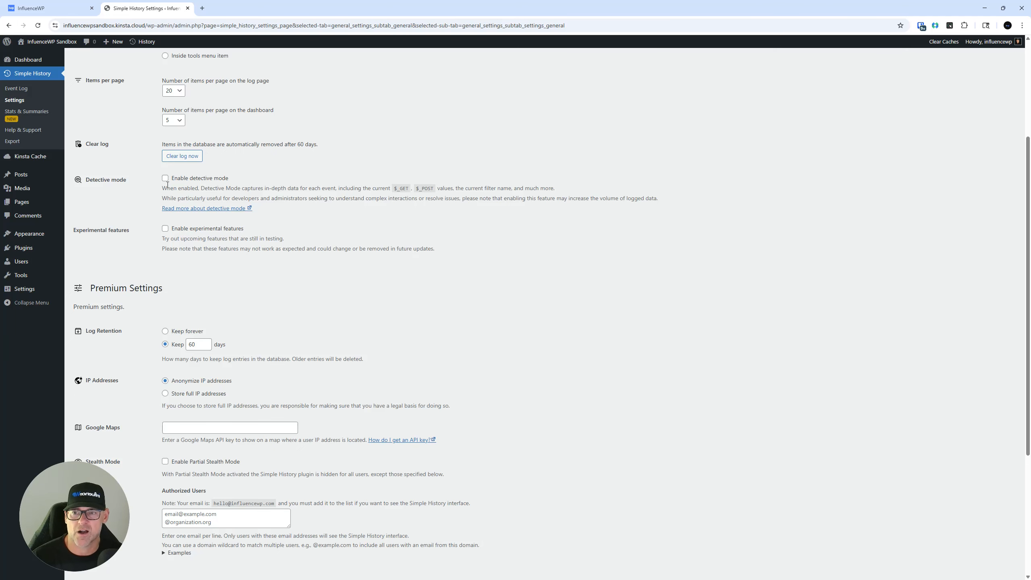
left_click(166, 179)
left_click(165, 180)
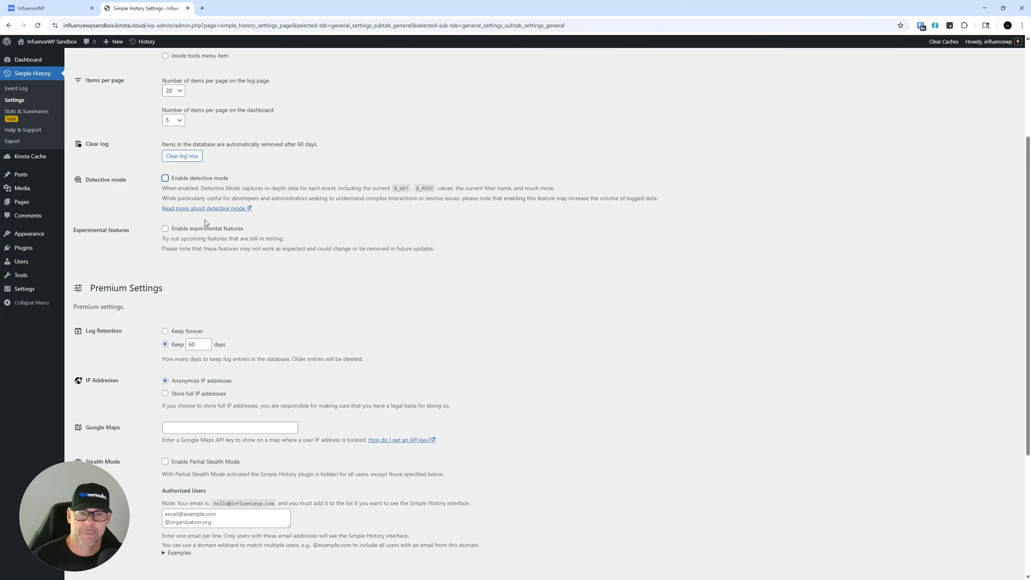
Step: Clear the Simple History log in a separate browser tab and check the experimental features option
scroll(243, 206, "down", 1)
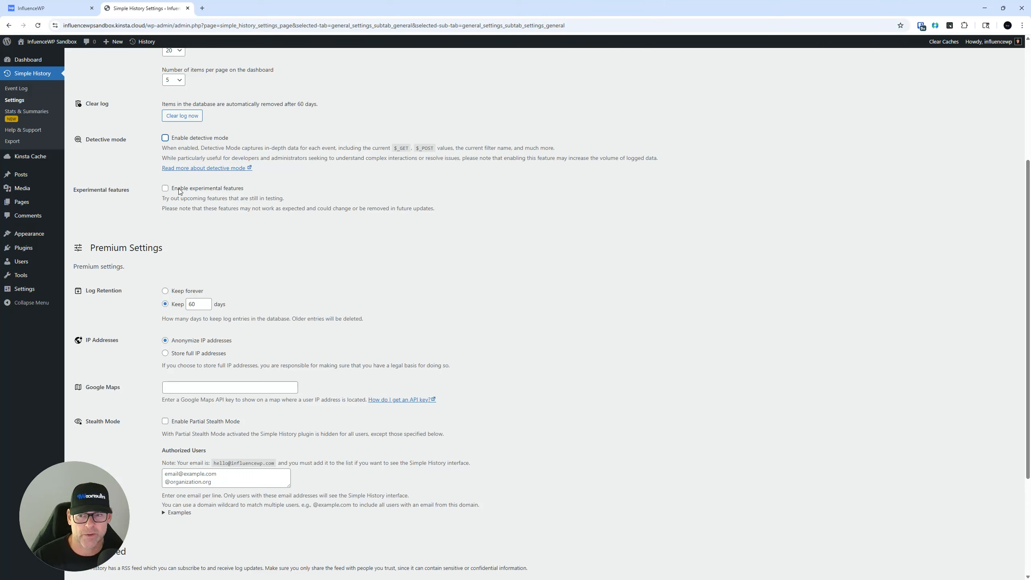
middle_click(182, 117)
left_click(165, 189)
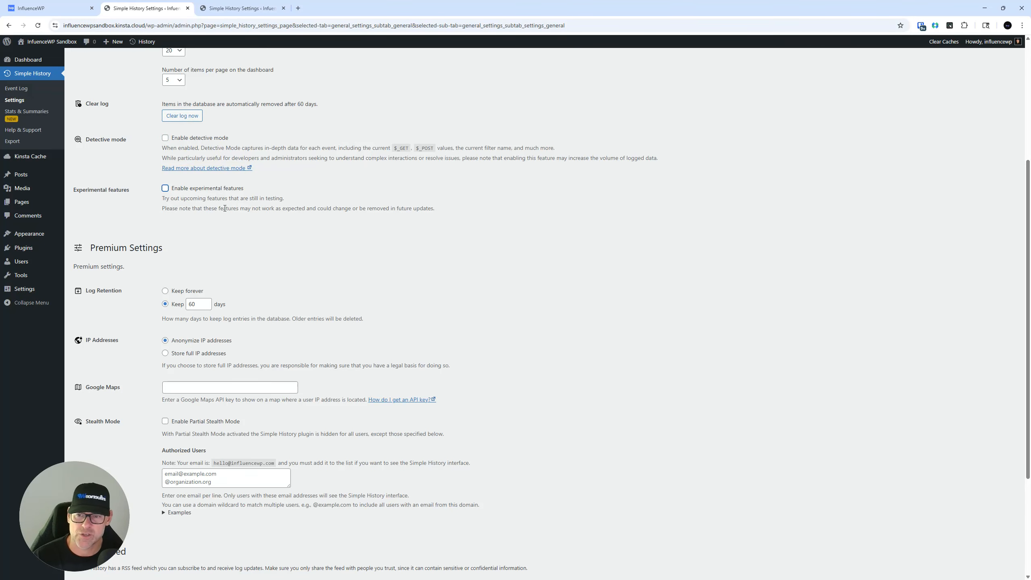
Step: Review the Premium log retention and IP address settings, trying full IP address storage and switching back to anonymized addresses
scroll(253, 220, "down", 3)
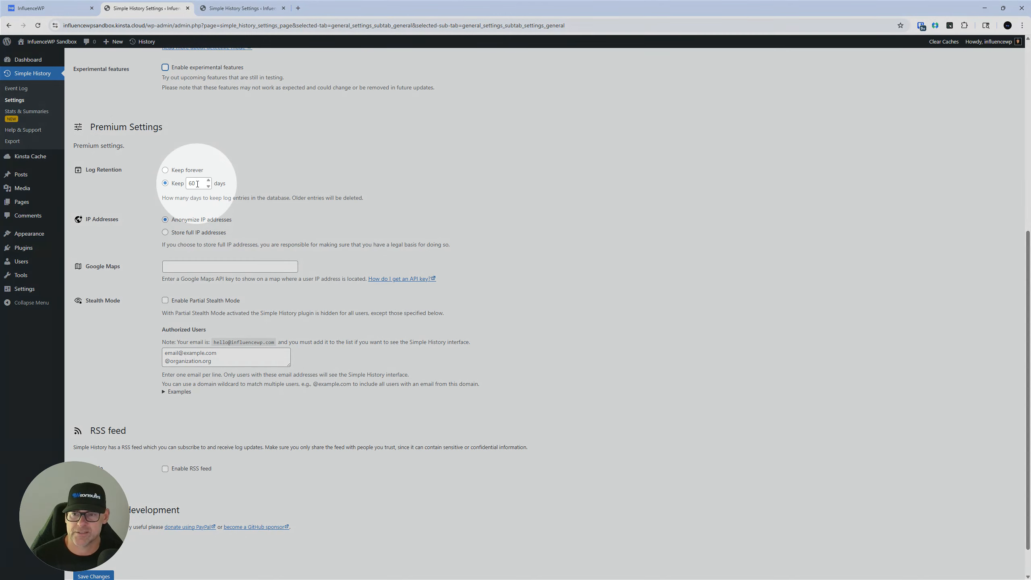
scroll(124, 201, "down", 1)
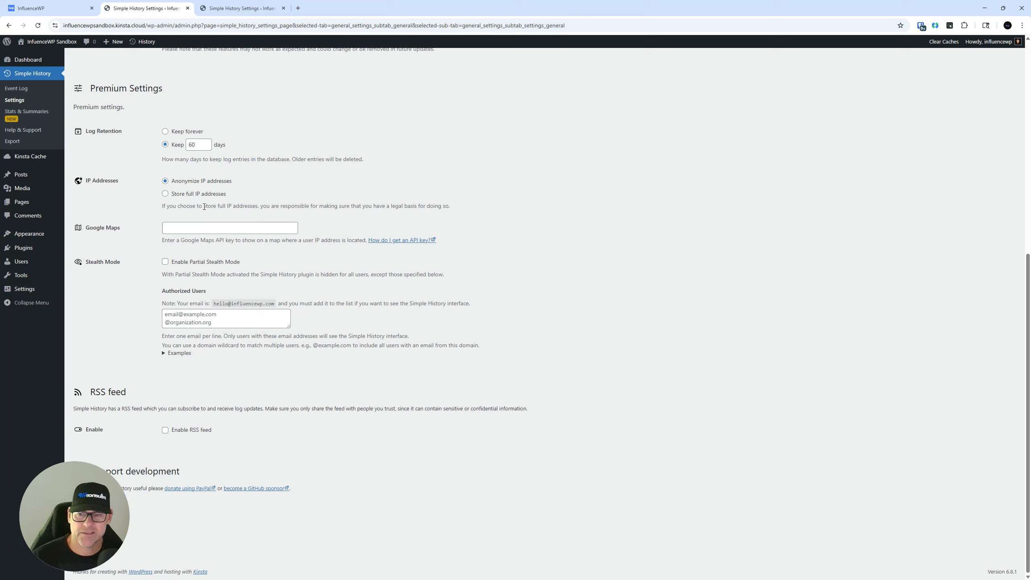
left_click(211, 194)
left_click(208, 182)
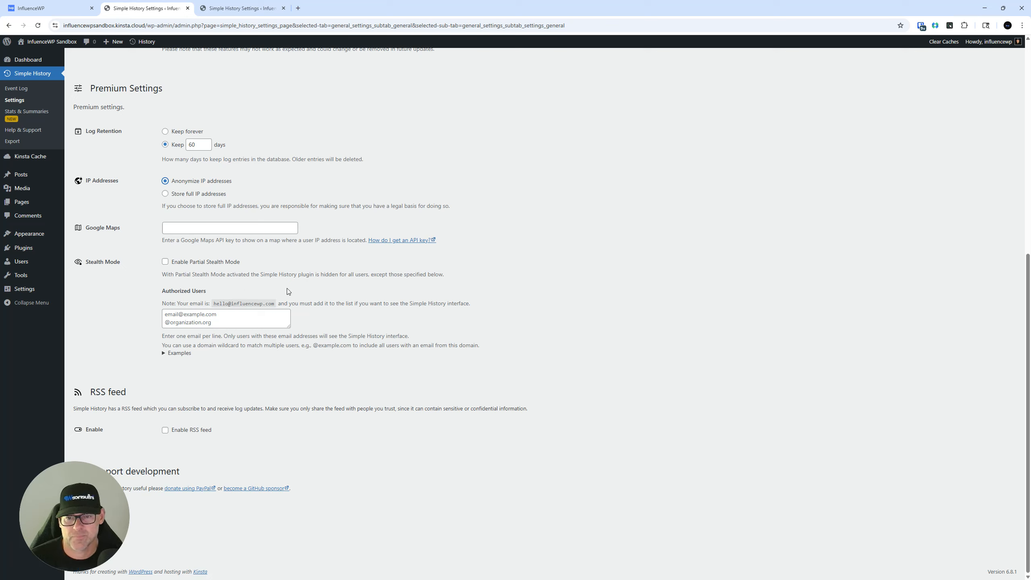
Step: Try the Partial Stealth Mode and RSS feed options, and view the examples for authorized users
left_click(166, 262)
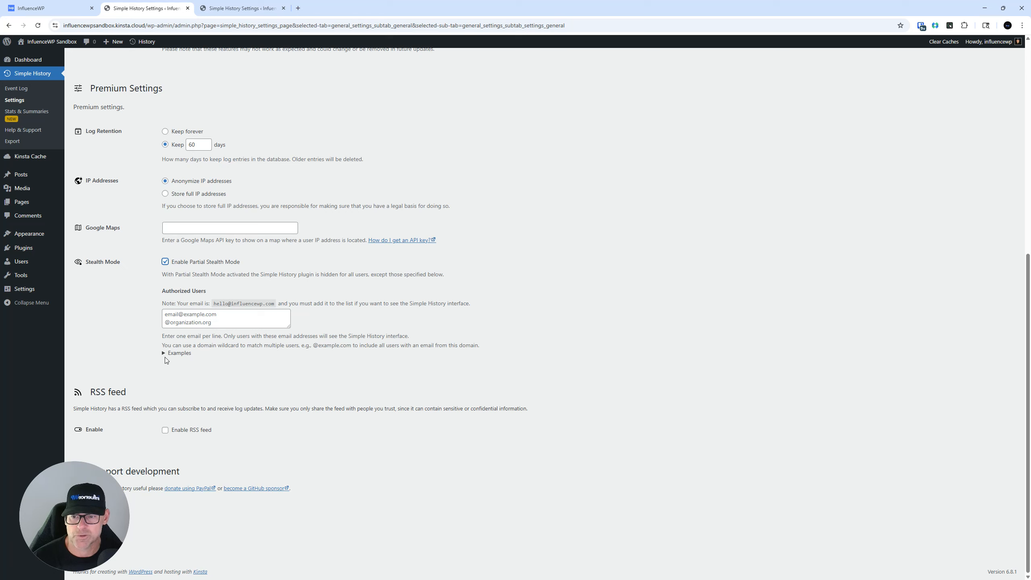
left_click(163, 354)
left_click(164, 353)
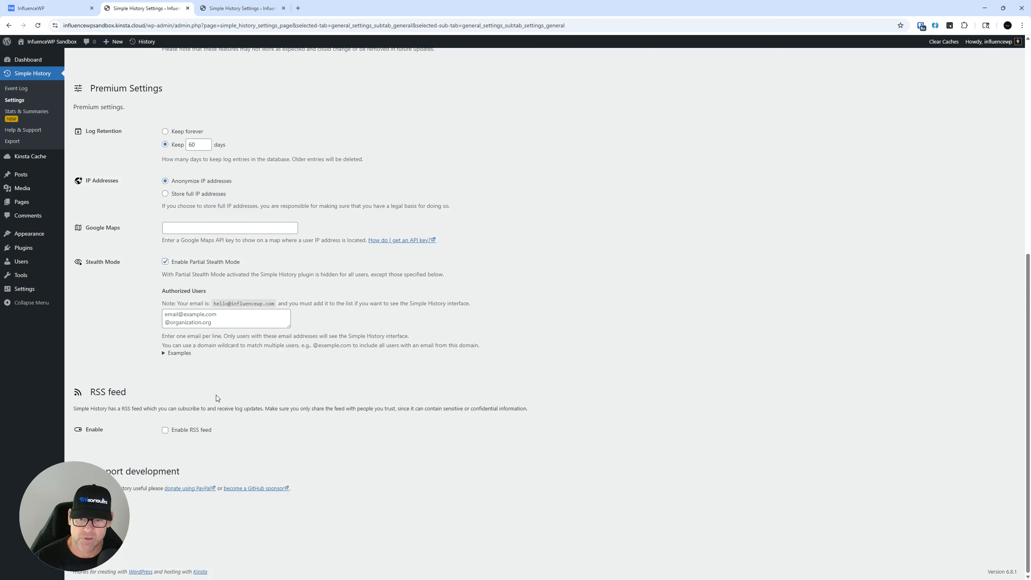
left_click(165, 429)
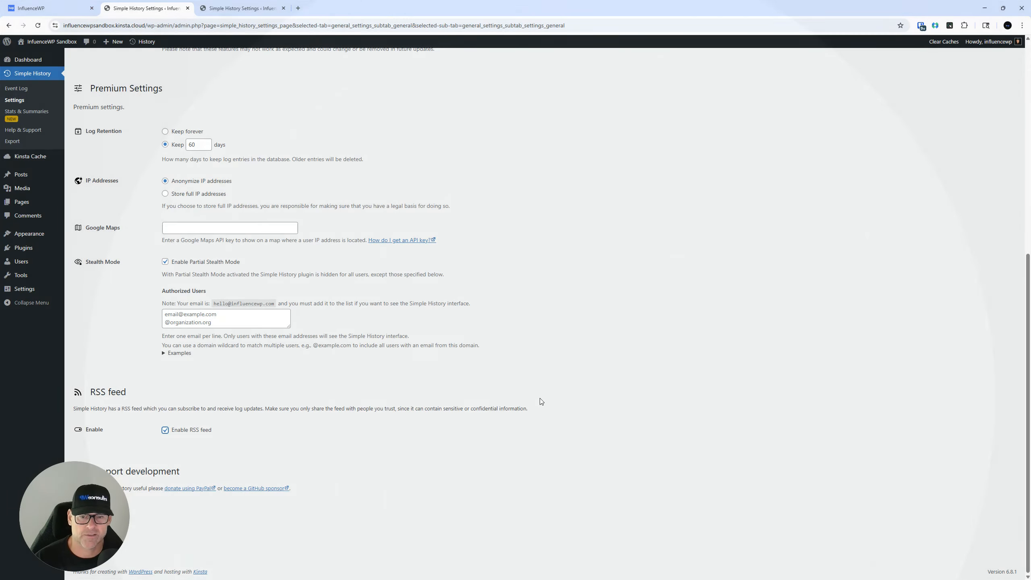
left_click(164, 430)
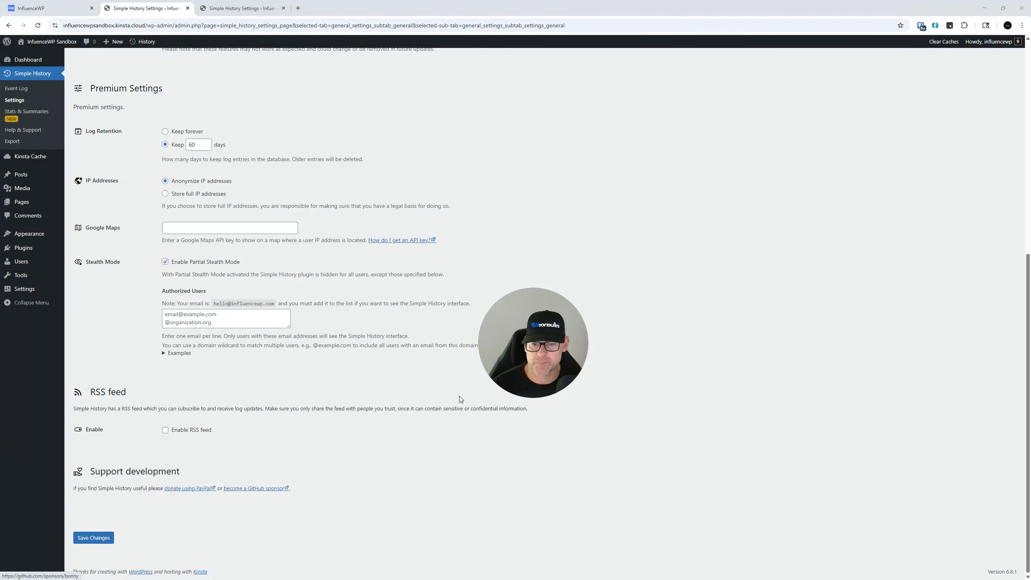
scroll(163, 404, "up", 8)
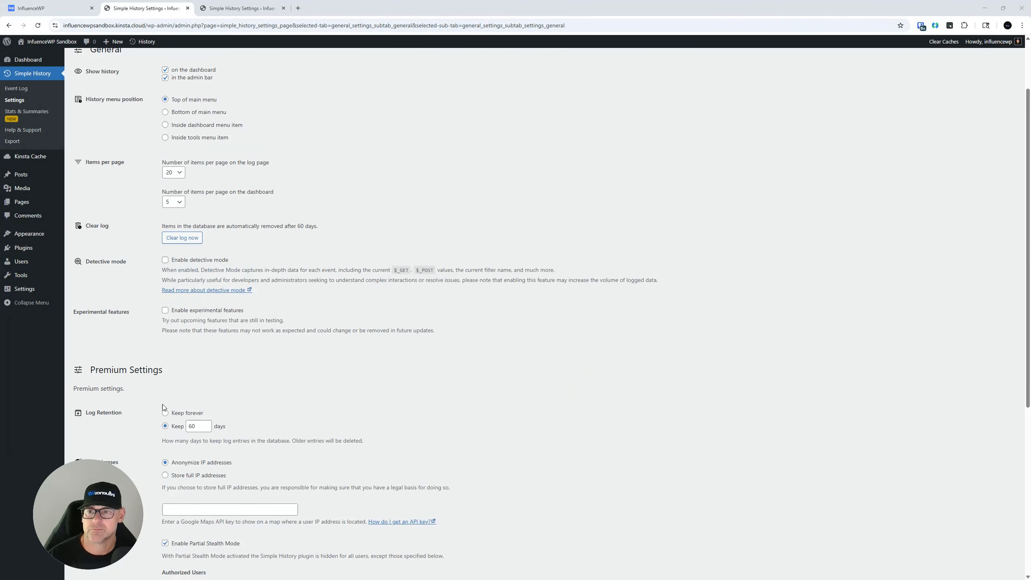
left_click(25, 112)
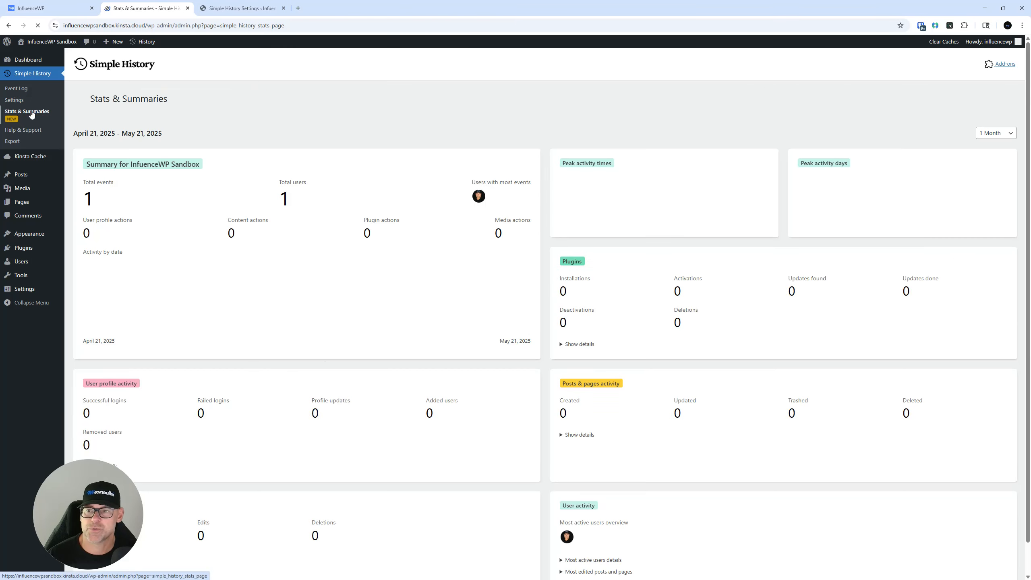
left_click(20, 101)
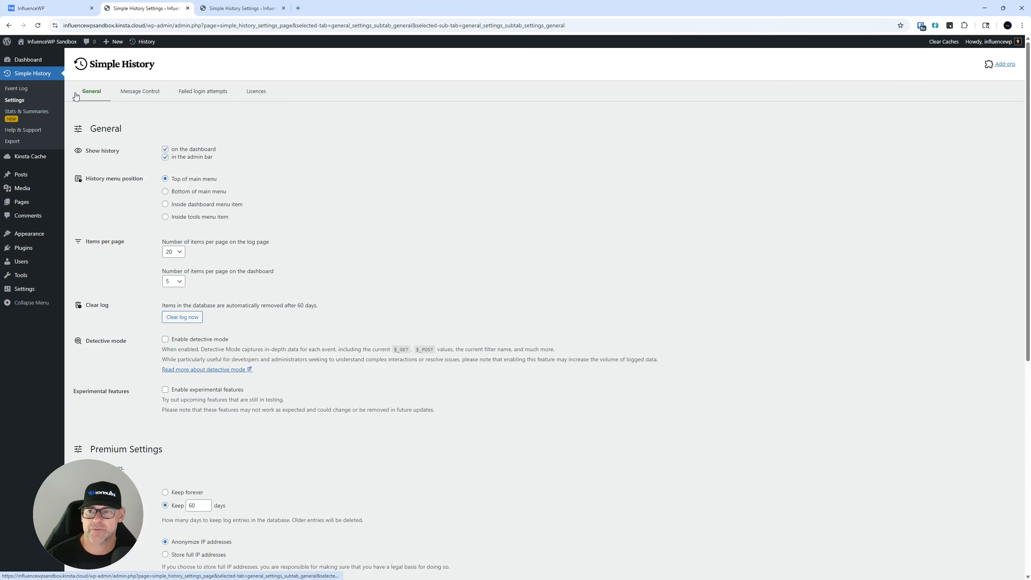
Step: Examine the Message Control settings, covering the full list of loggers with their descriptions, disable options, status and type
left_click(122, 92)
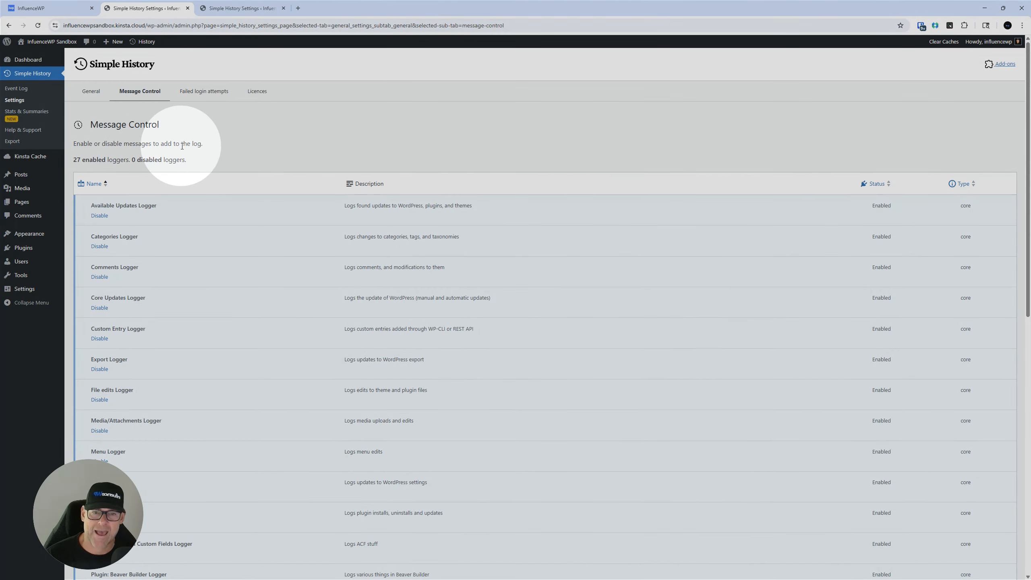
scroll(274, 212, "down", 10)
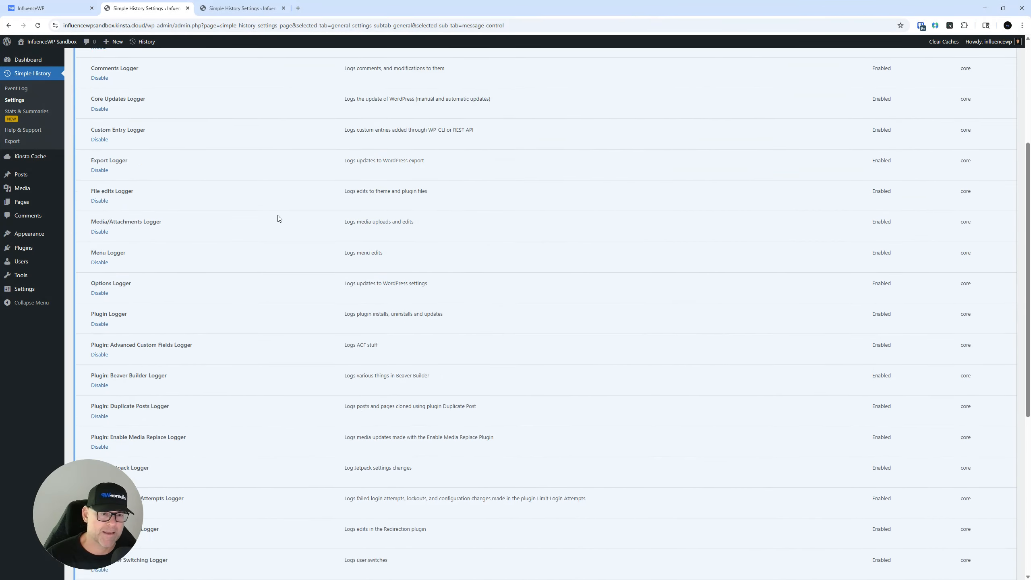
scroll(277, 219, "up", 3)
scroll(283, 220, "up", 8)
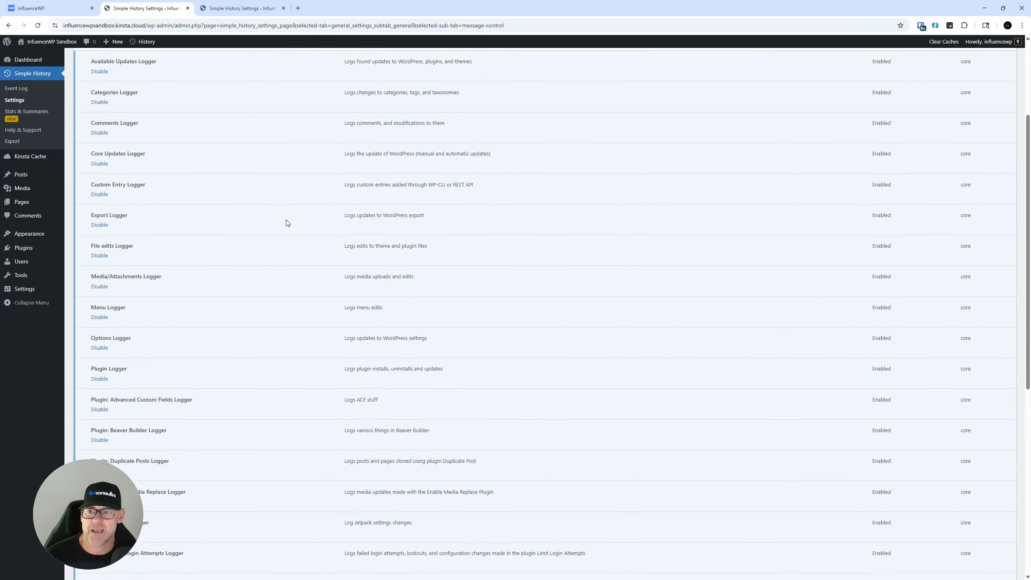
scroll(249, 246, "down", 2)
scroll(252, 246, "down", 5)
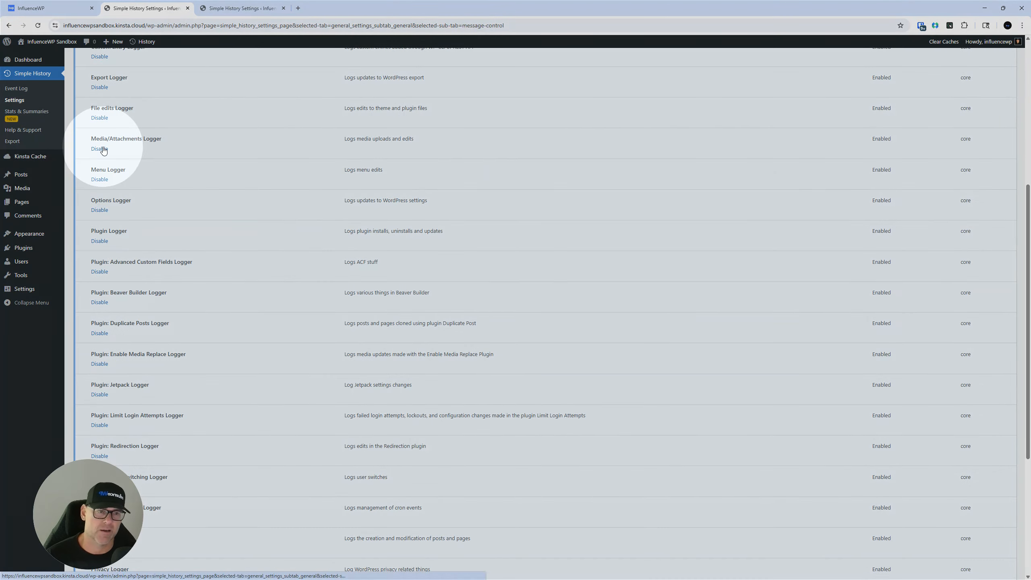
scroll(447, 279, "up", 6)
scroll(476, 161, "down", 3)
scroll(965, 115, "up", 2)
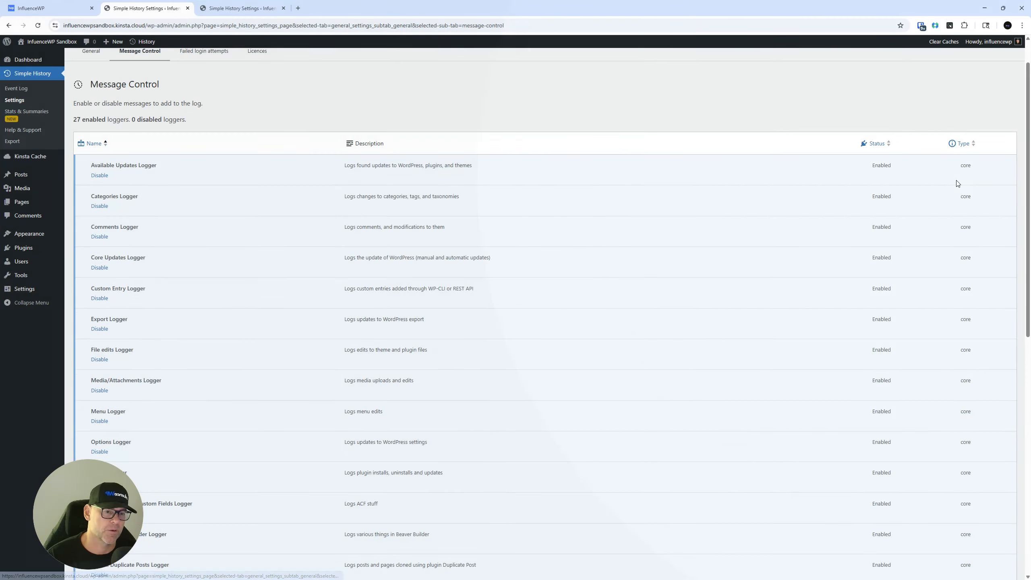
scroll(956, 183, "down", 15)
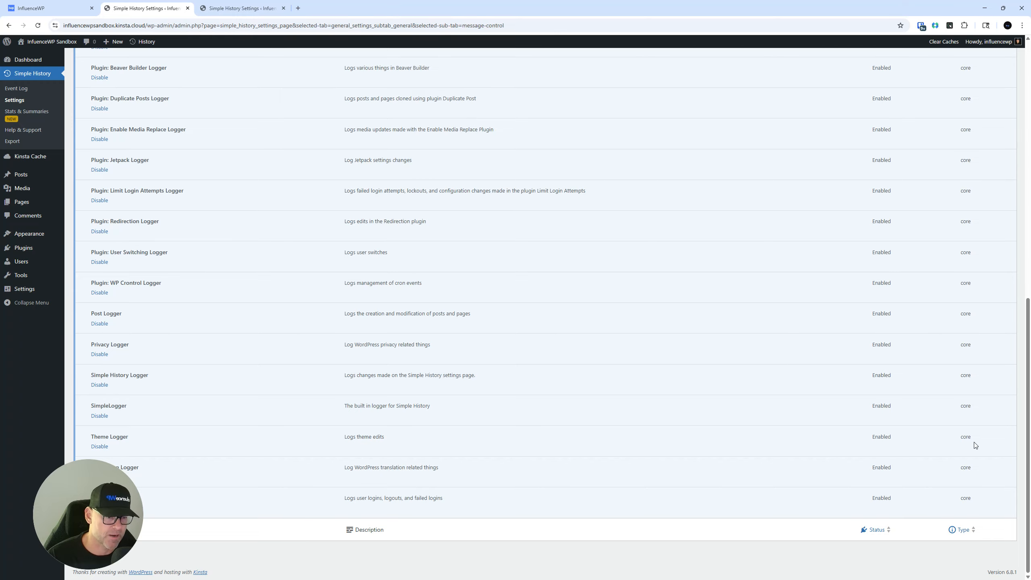
scroll(973, 444, "up", 15)
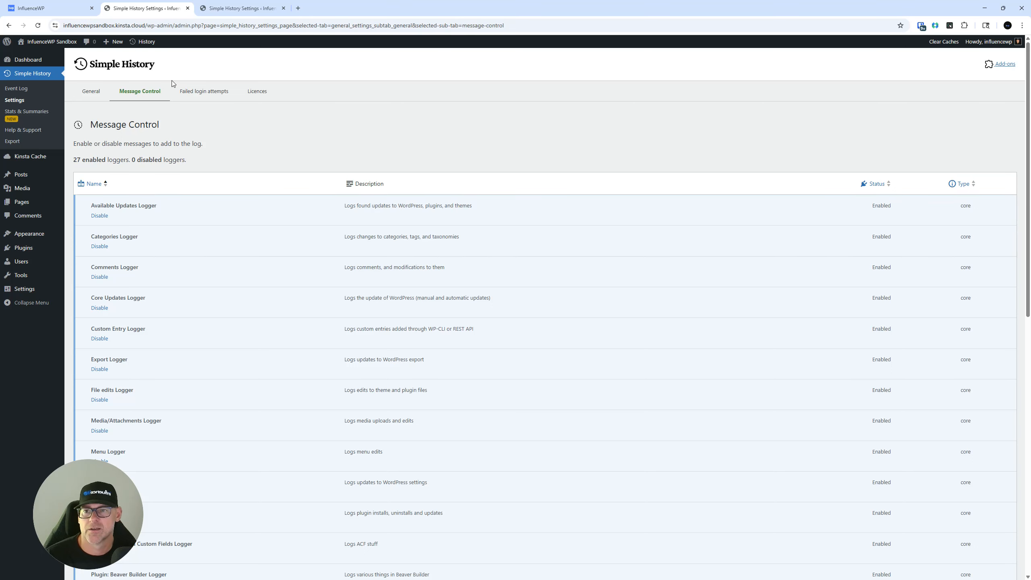
Step: Review the failed login attempts options for existing and non-existing users, and open the Licences settings
left_click(201, 93)
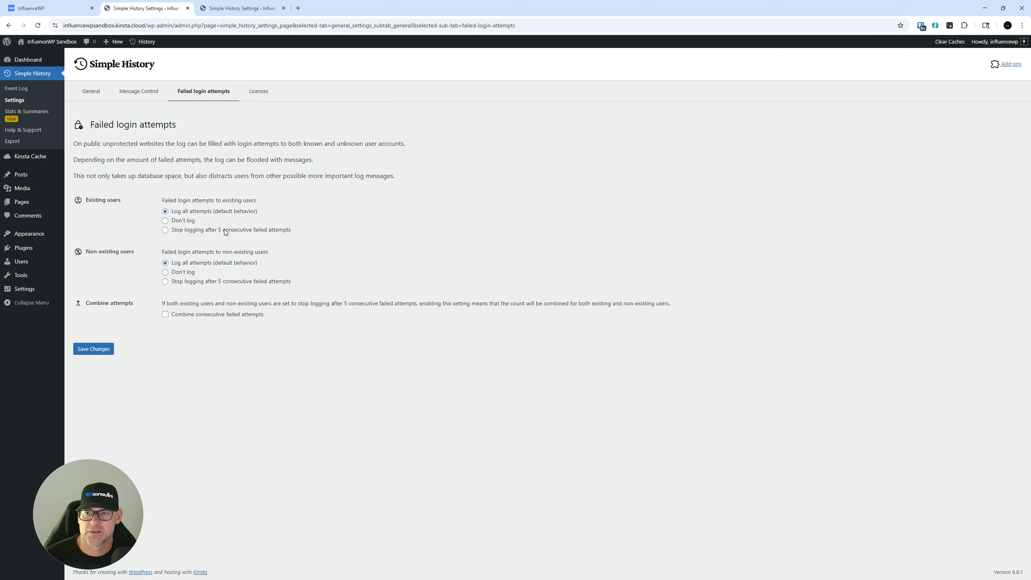
left_click(254, 92)
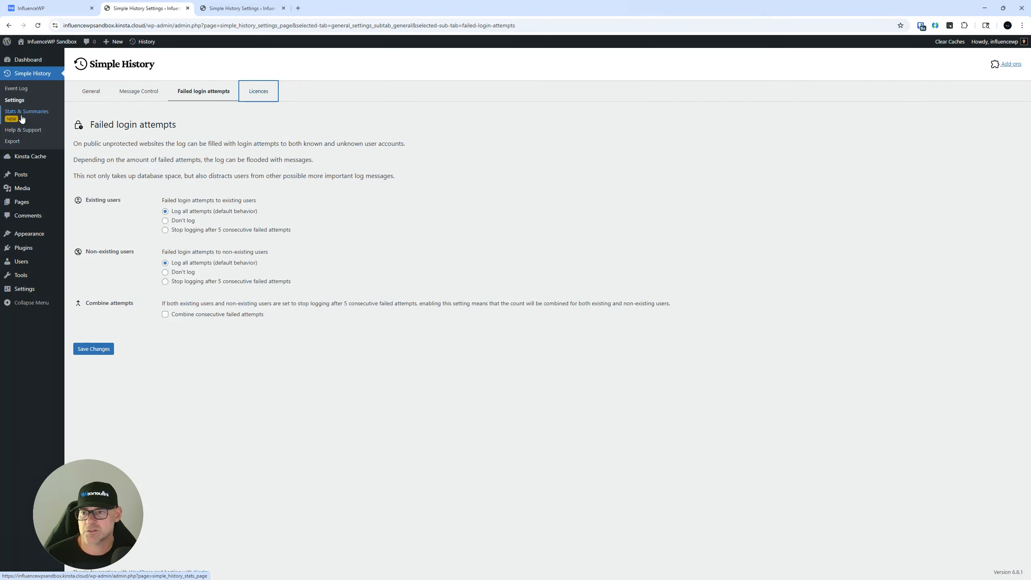
Step: Review the Stats & Summaries page, checking its selectable time periods and expanding the most active users details
left_click(21, 113)
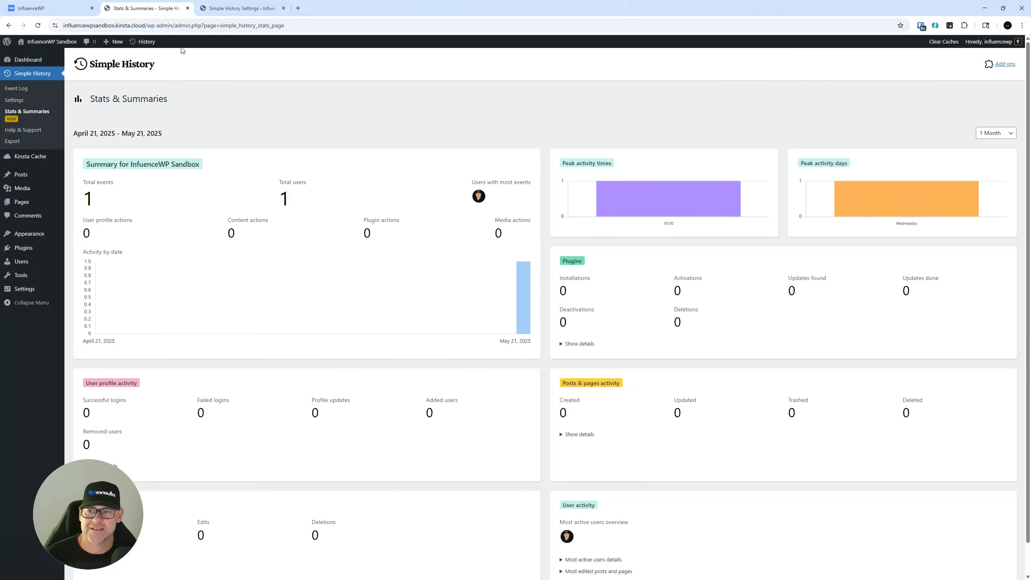
left_click(998, 135)
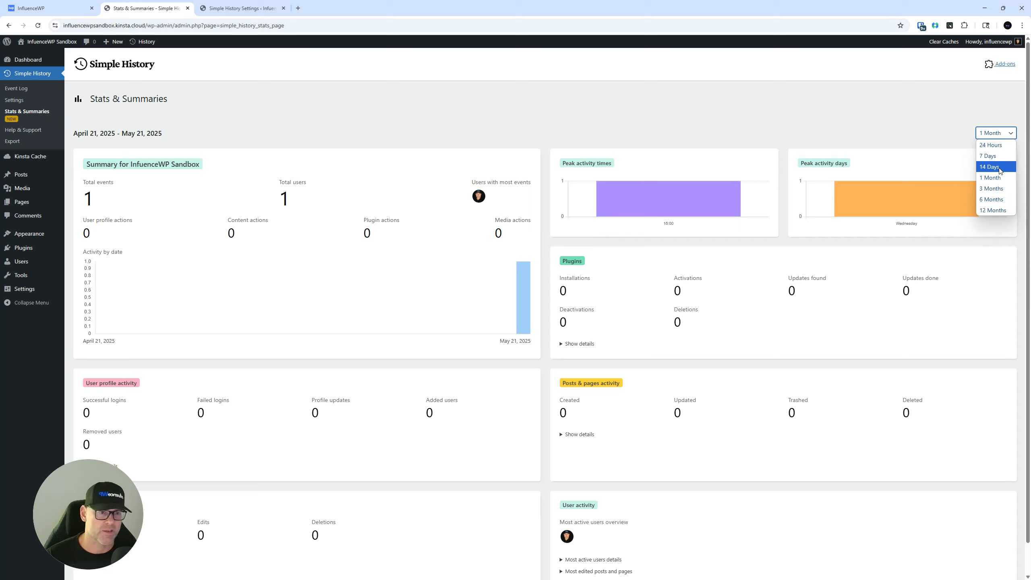
left_click(520, 91)
scroll(382, 169, "down", 1)
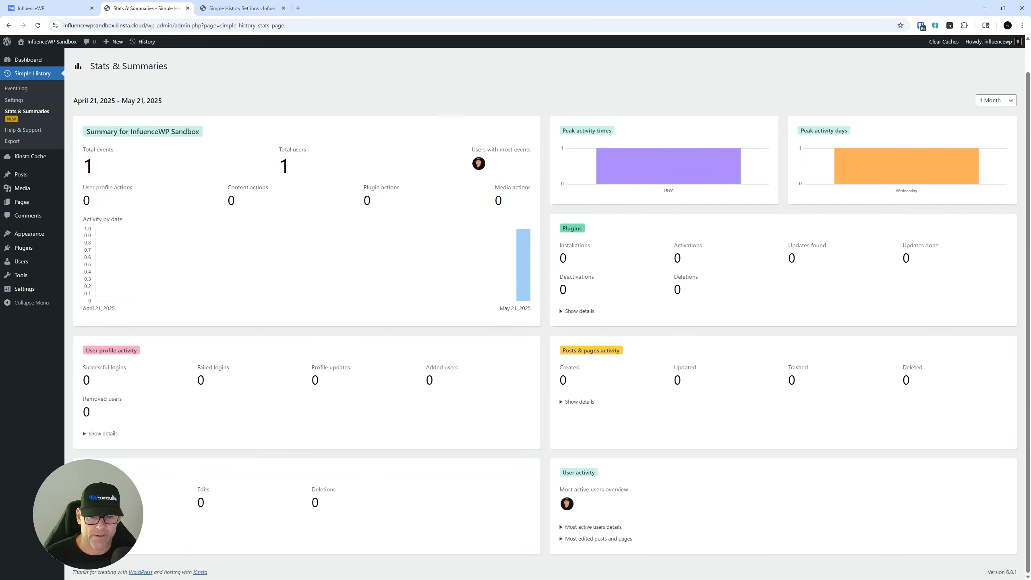
left_click(566, 527)
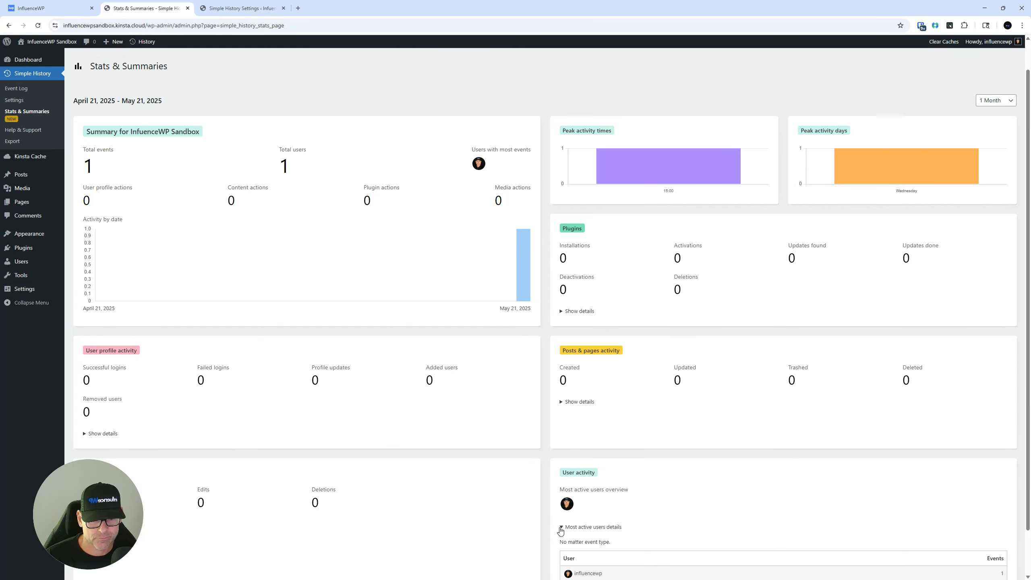
scroll(450, 462, "down", 1)
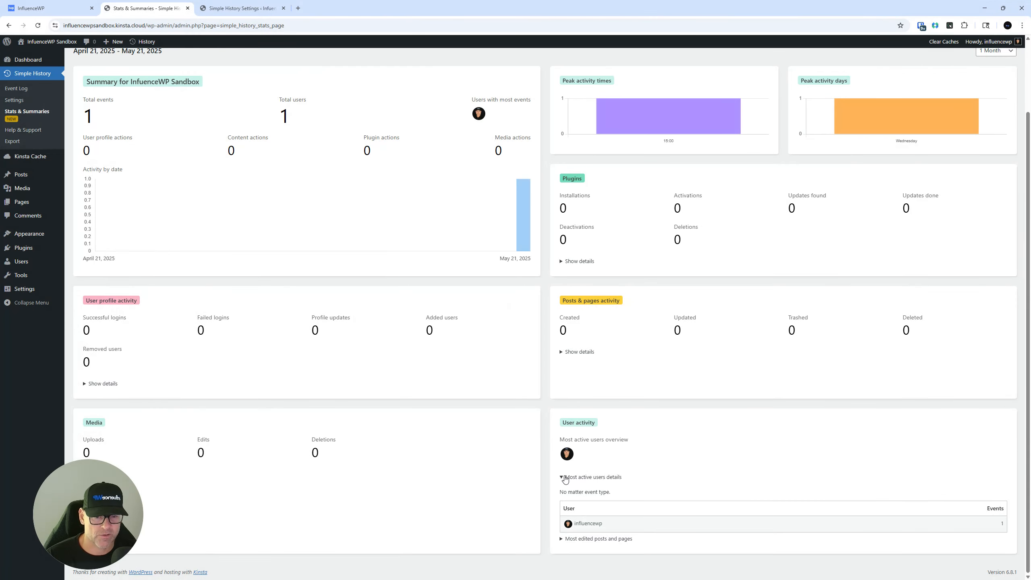
left_click(565, 478)
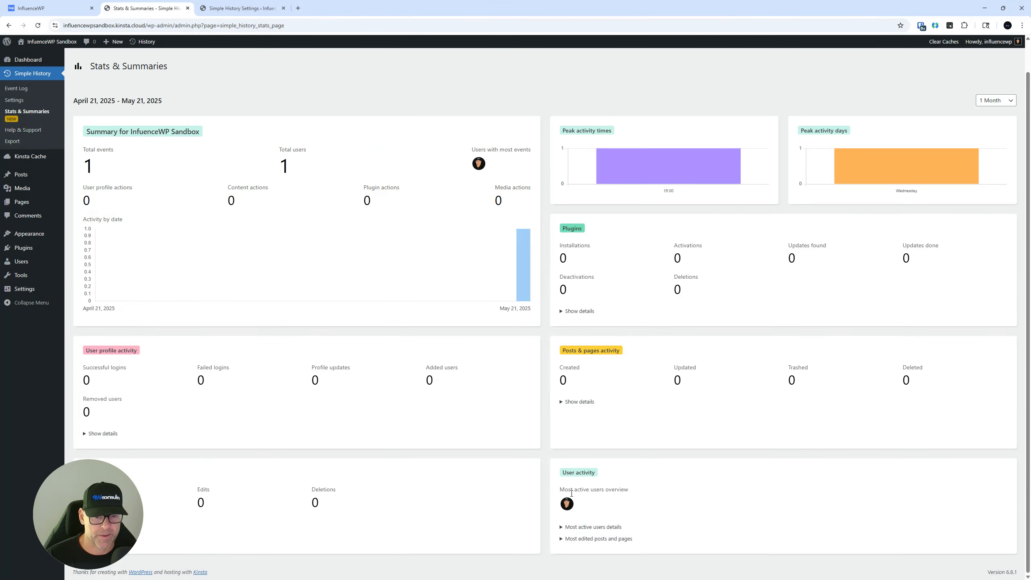
left_click(566, 528)
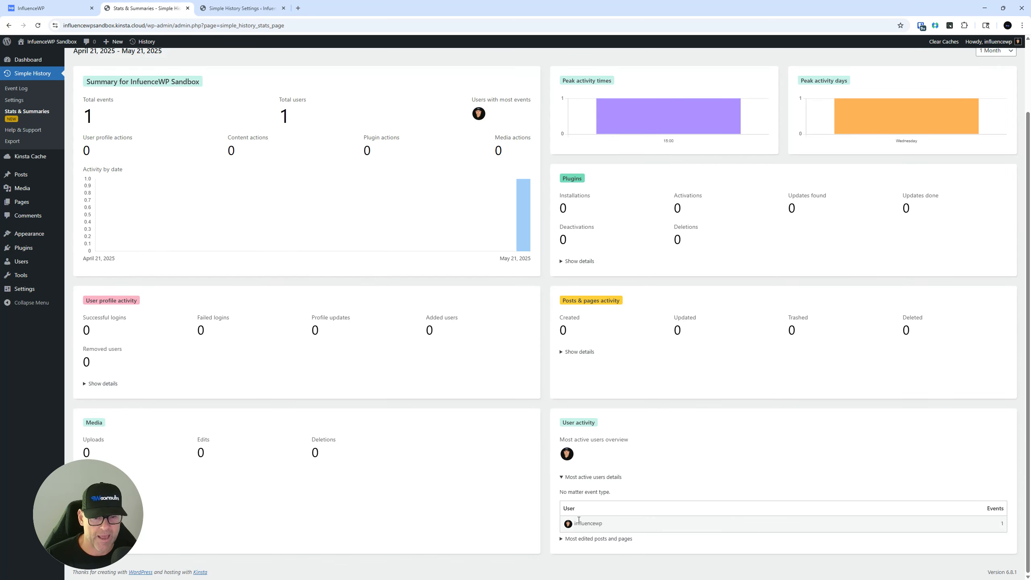
Step: Collapse the most active users details and check the most edited posts and pages details under User activity
left_click(563, 480)
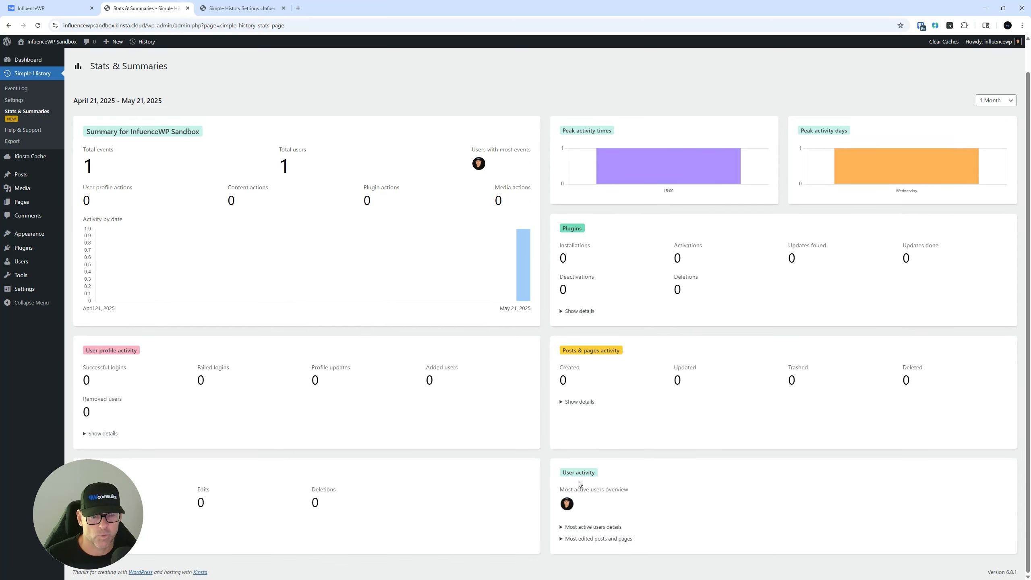
left_click(561, 539)
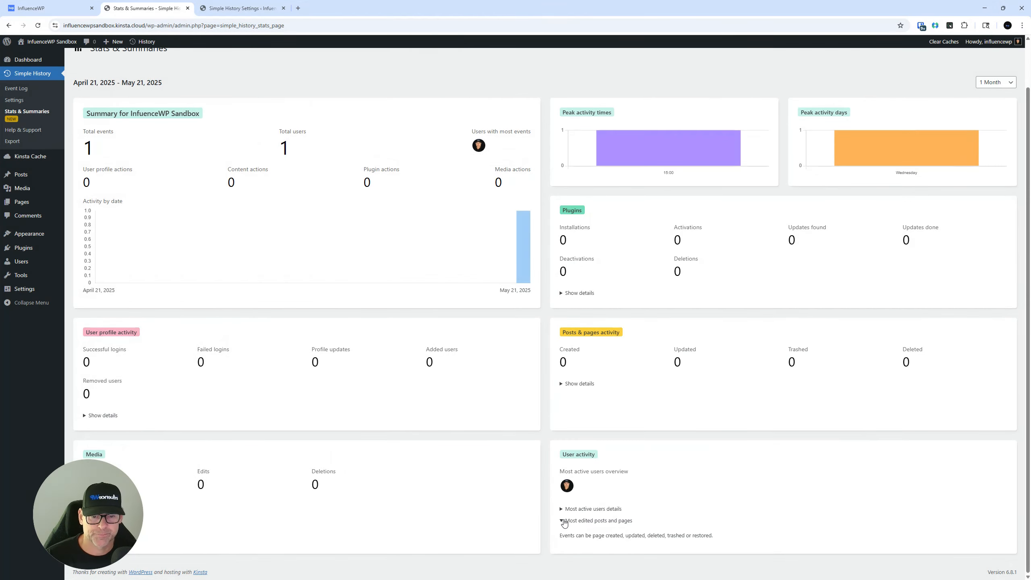
left_click(562, 520)
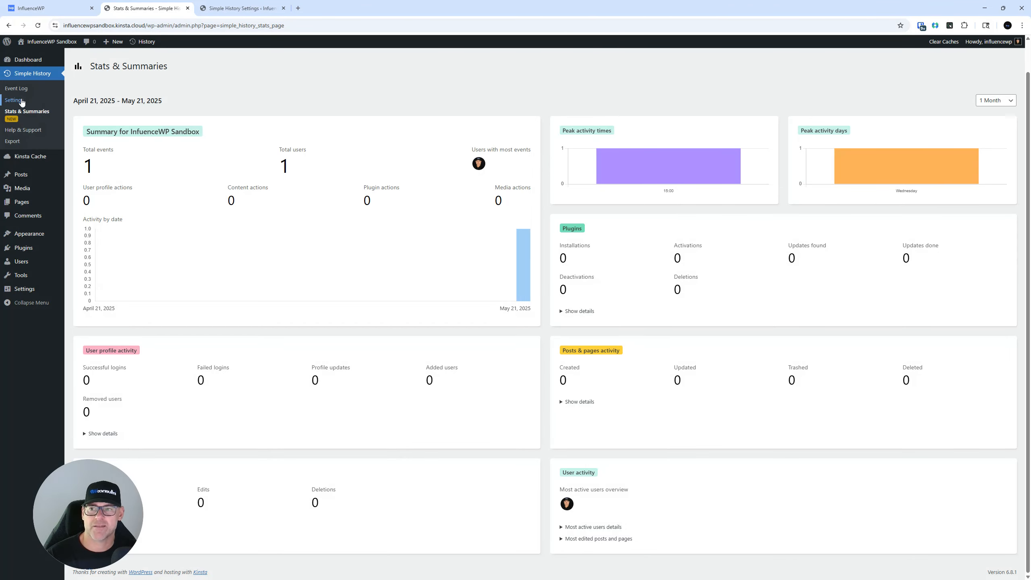
Step: Open the Simple History settings and review the full list of loggers under Message Control
left_click(22, 100)
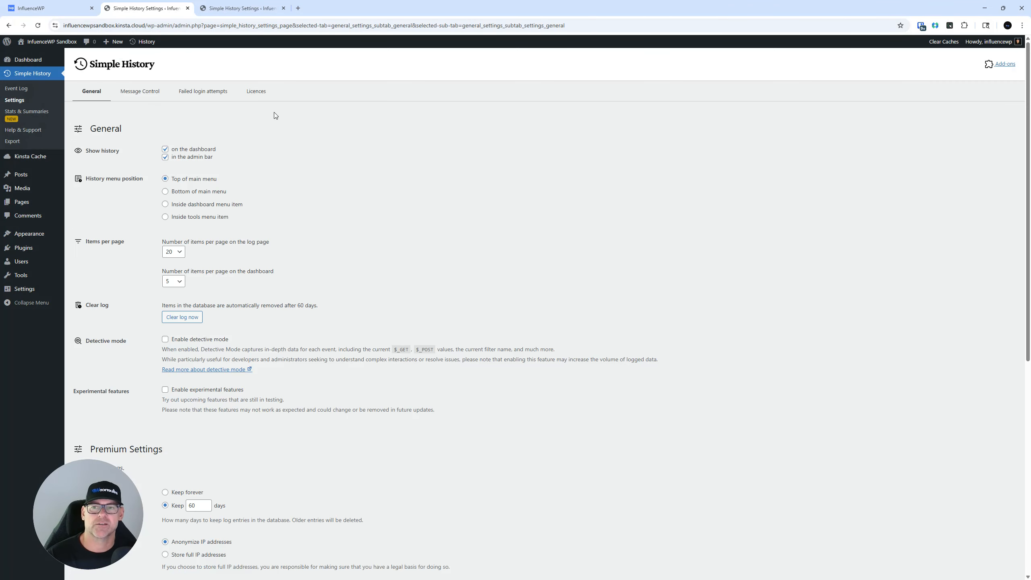
left_click(140, 91)
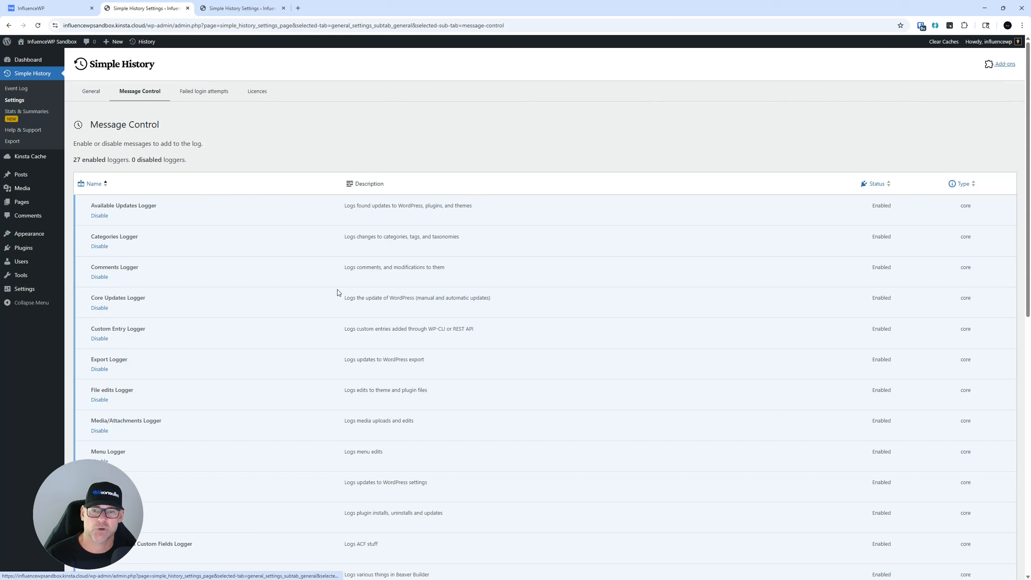
scroll(340, 293, "down", 8)
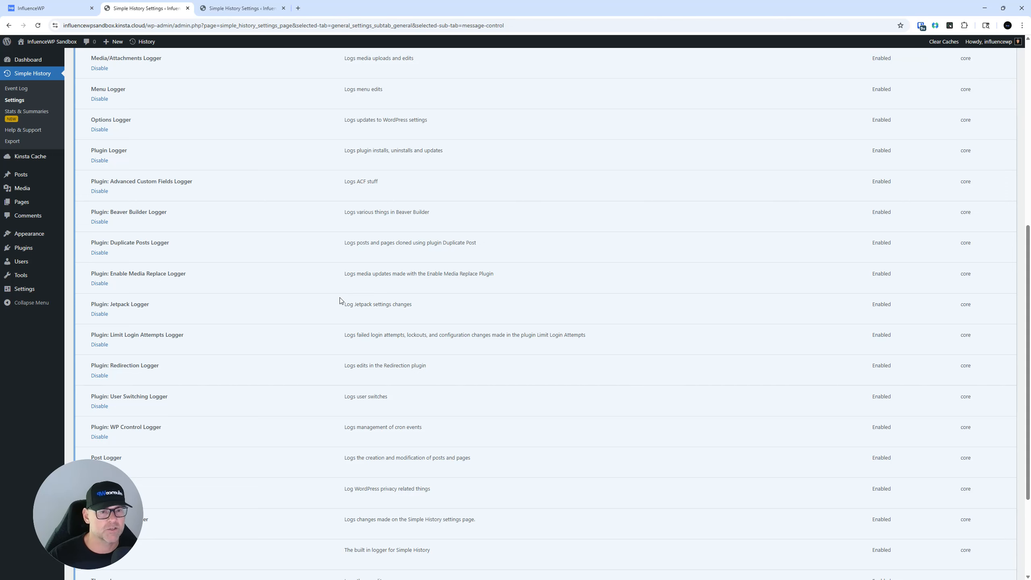
scroll(205, 313, "down", 3)
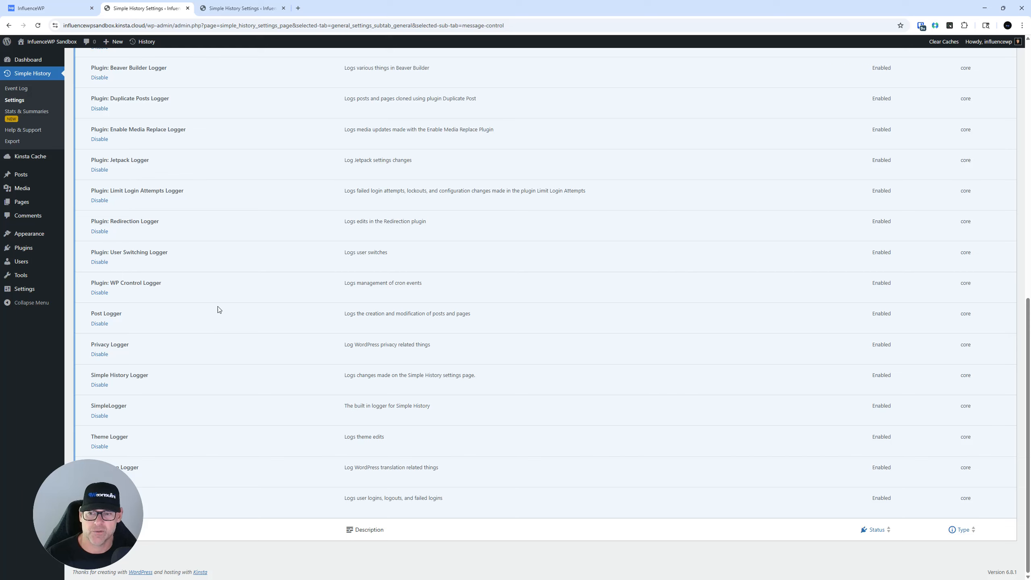
scroll(205, 315, "up", 10)
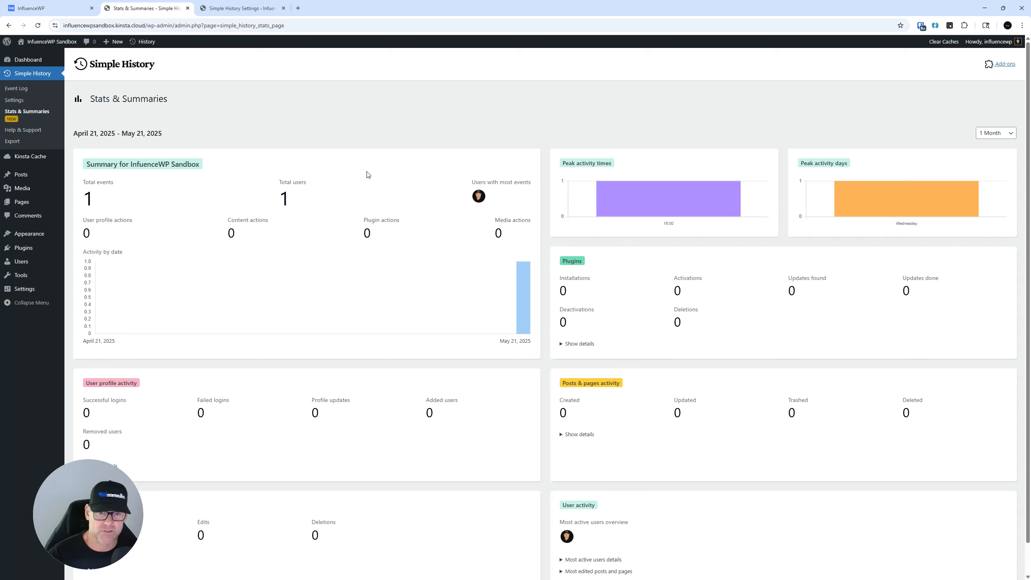
Step: Examine the Stats & Summaries page, including the created, updated, trashed and deleted content details under Posts & pages activity
left_click(562, 435)
scroll(552, 420, "down", 1)
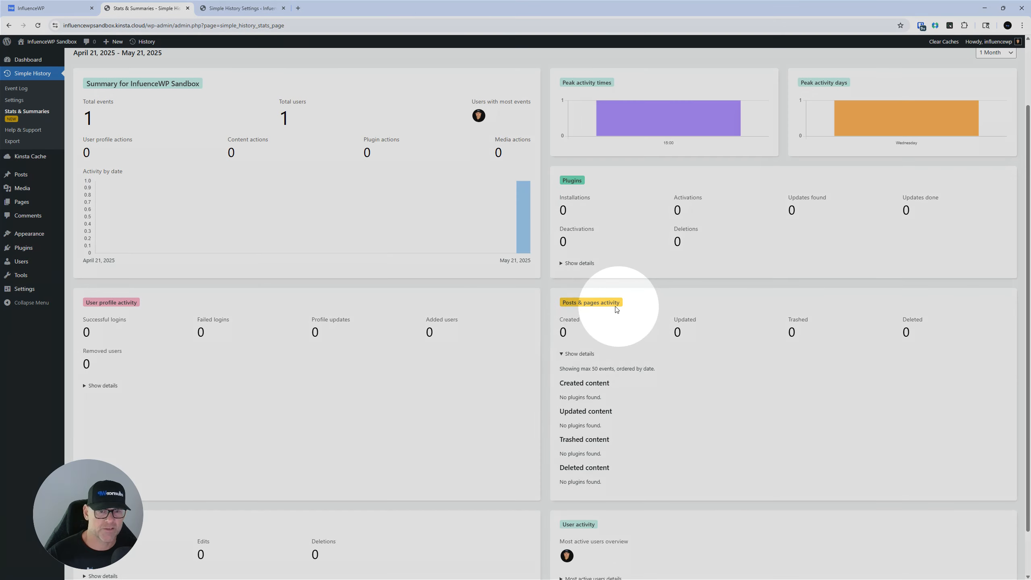
scroll(594, 375, "down", 1)
left_click(563, 313)
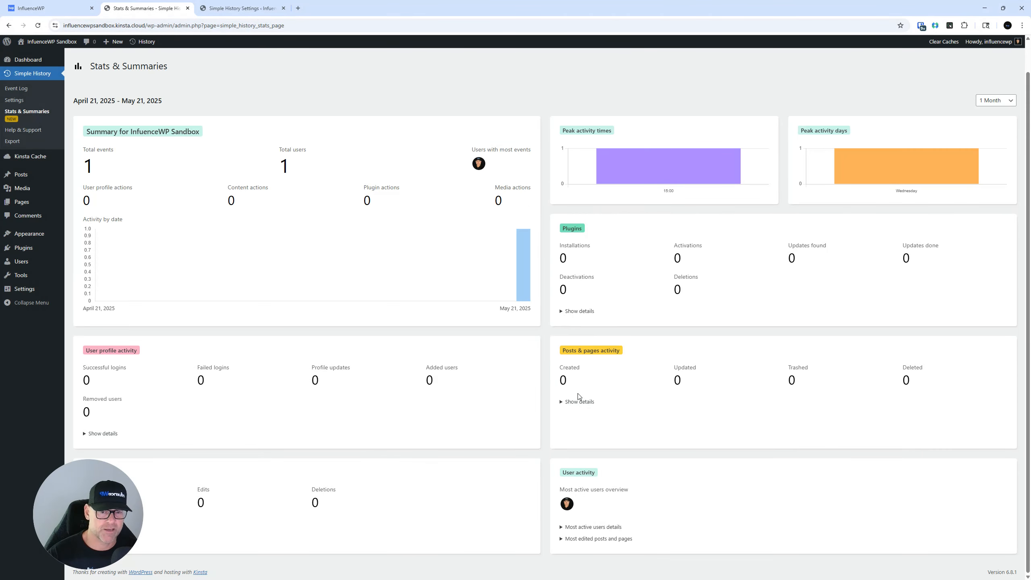
left_click(563, 402)
scroll(589, 389, "down", 2)
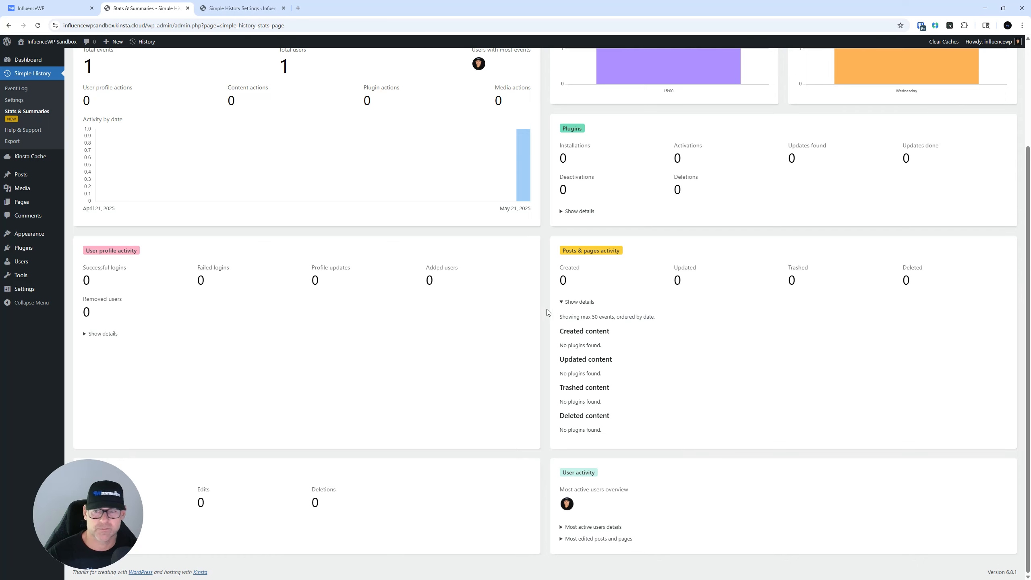
scroll(548, 309, "up", 3)
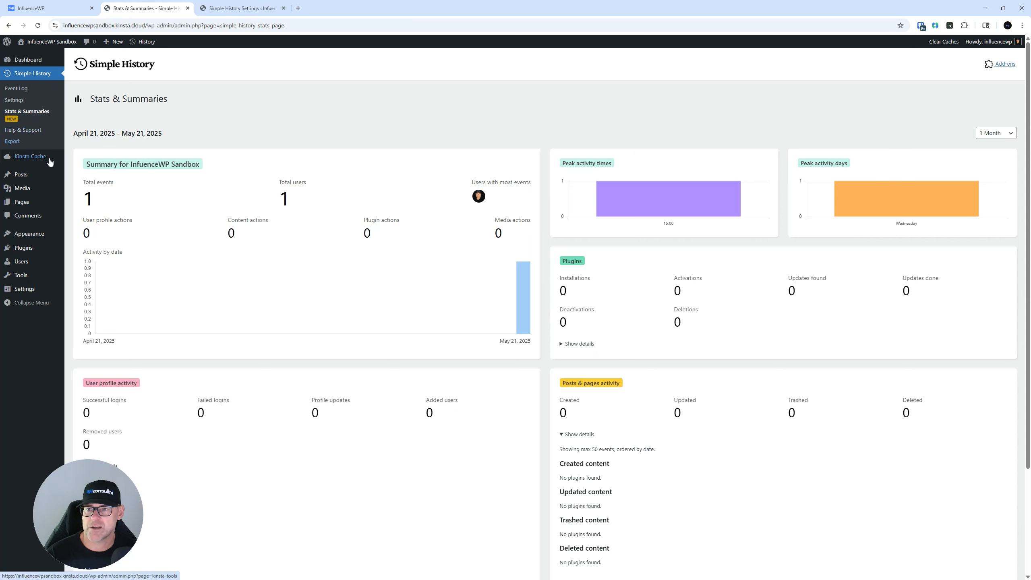
scroll(306, 248, "down", 3)
scroll(304, 255, "up", 3)
scroll(303, 255, "down", 3)
scroll(302, 256, "up", 3)
Step: Open the Help & Support page and review its Debug information on the database, services and loggers
left_click(17, 131)
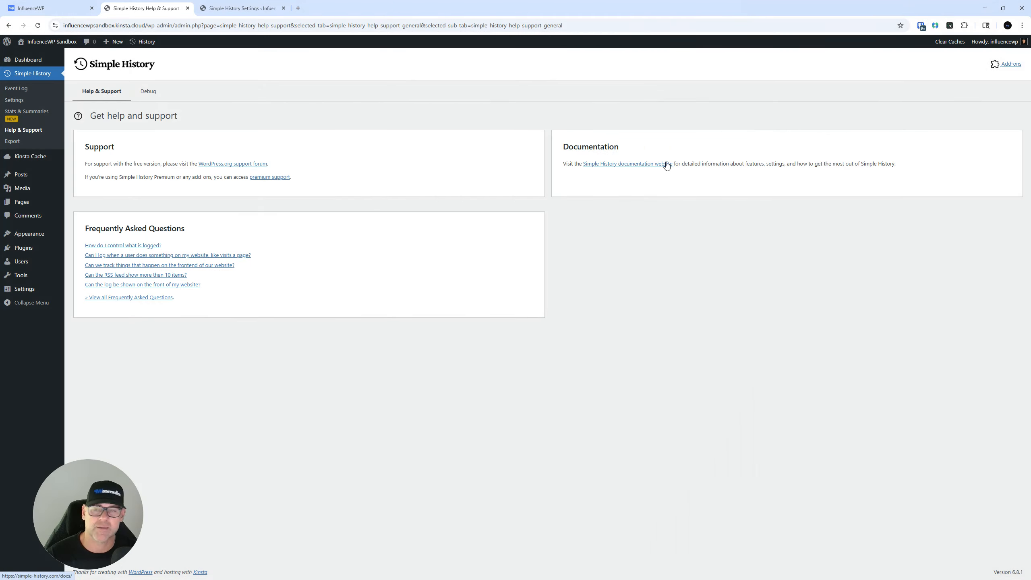
left_click(156, 95)
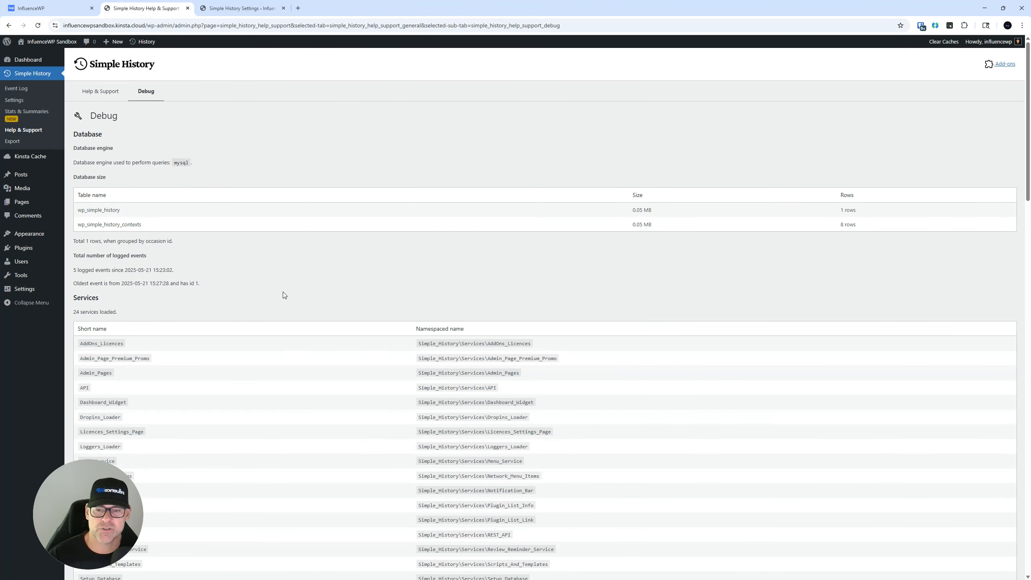
scroll(283, 291, "down", 20)
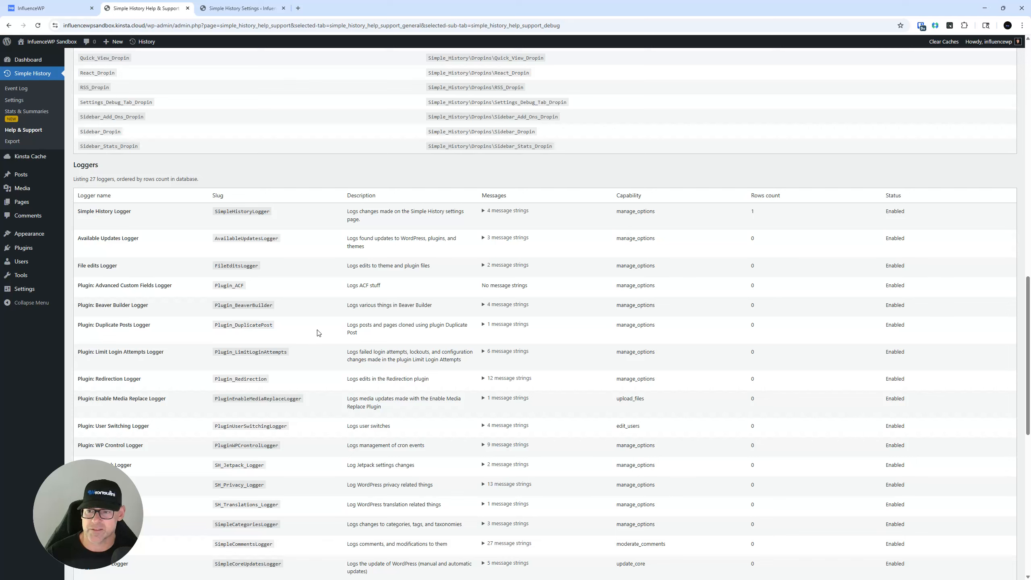
scroll(339, 343, "up", 20)
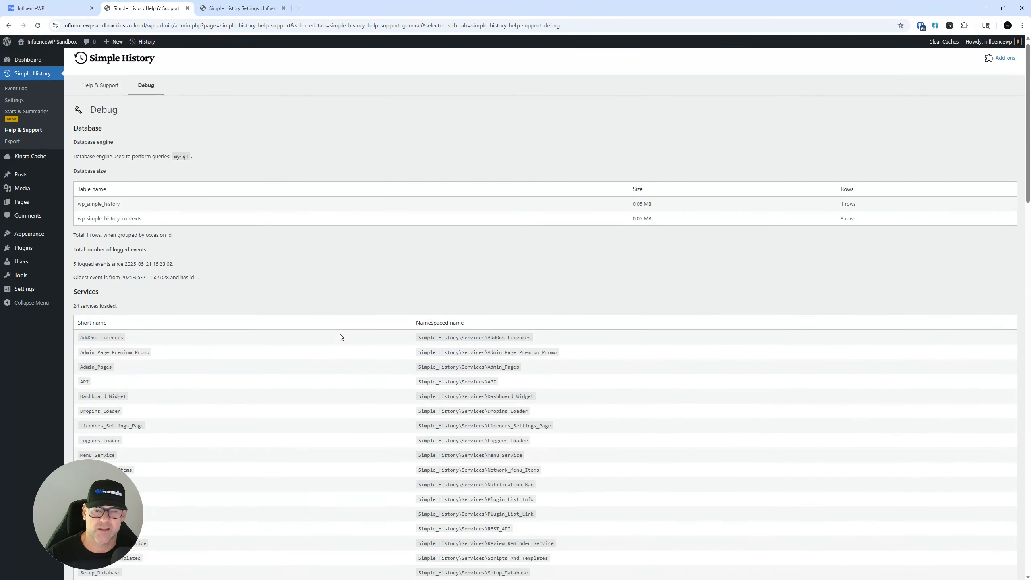
Step: View the history export format options, and return to the general Simple History settings
left_click(12, 141)
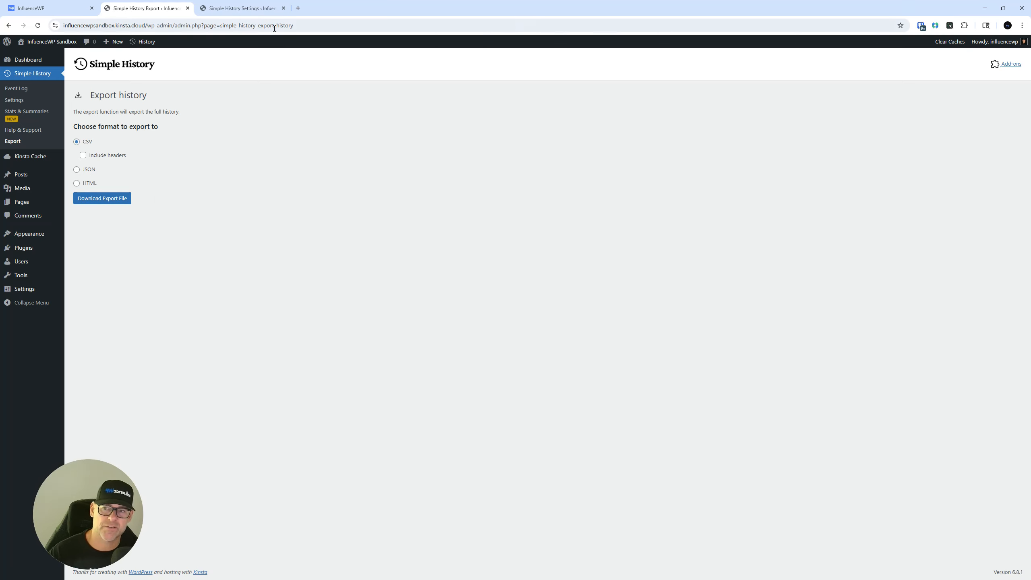
left_click(29, 101)
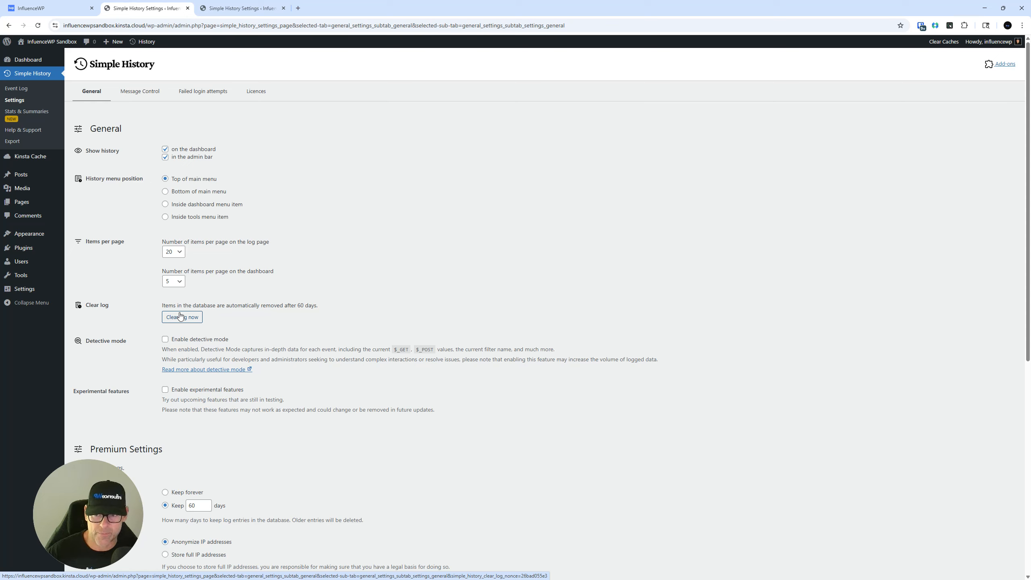
Step: Open the event log and check the date range choices, keeping Last 30 days
left_click(21, 89)
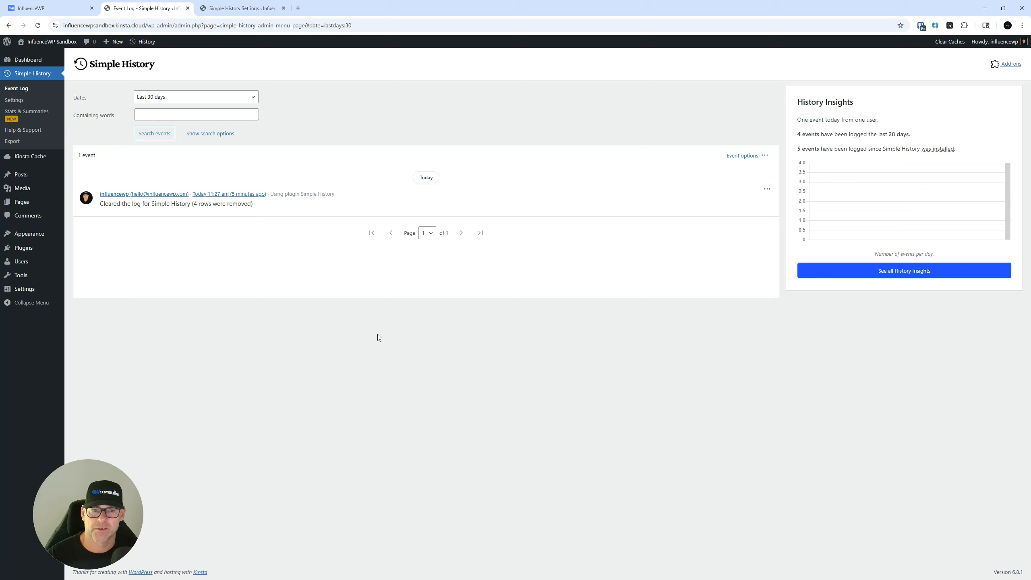
left_click(202, 97)
left_click(179, 147)
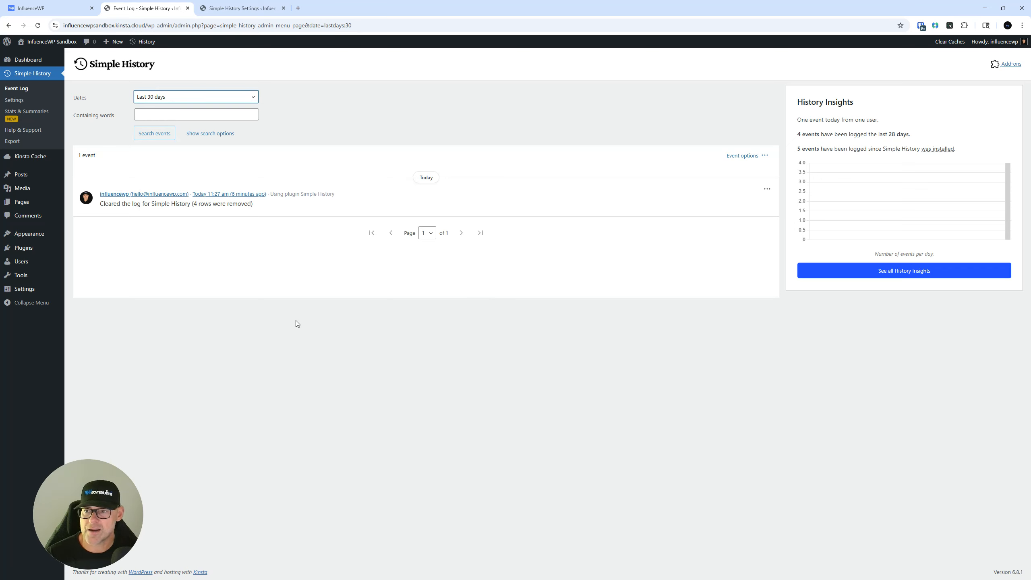
left_click(391, 321)
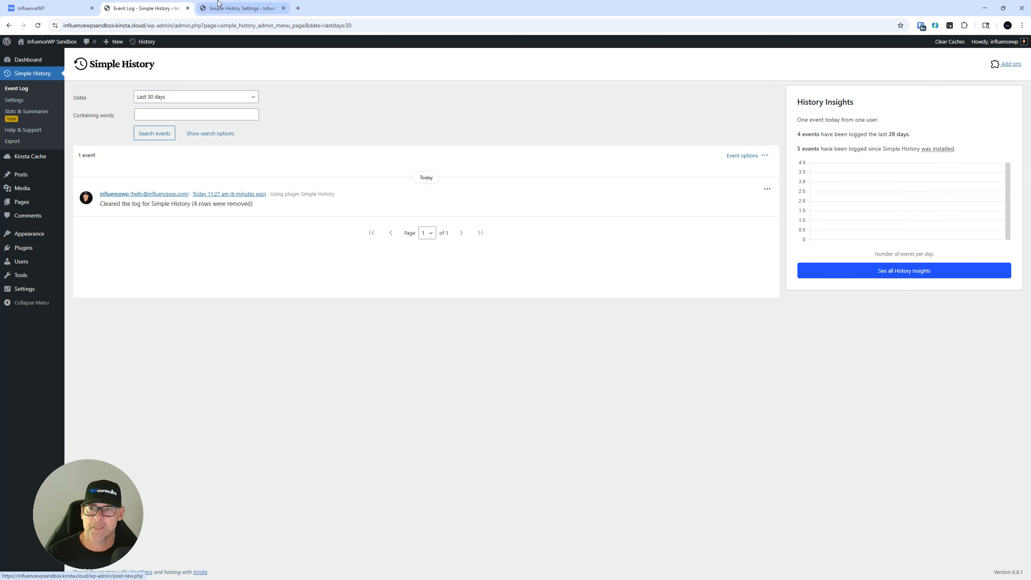
Step: Open simple-history.com in a new browser tab and go to its Add-Ons page
left_click(240, 8)
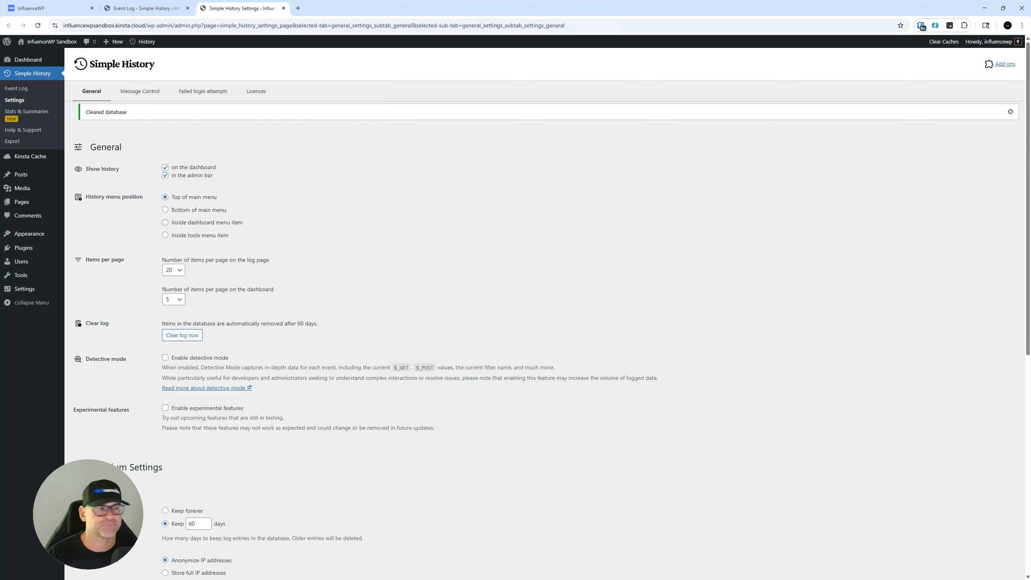
left_click(299, 8)
type("sim")
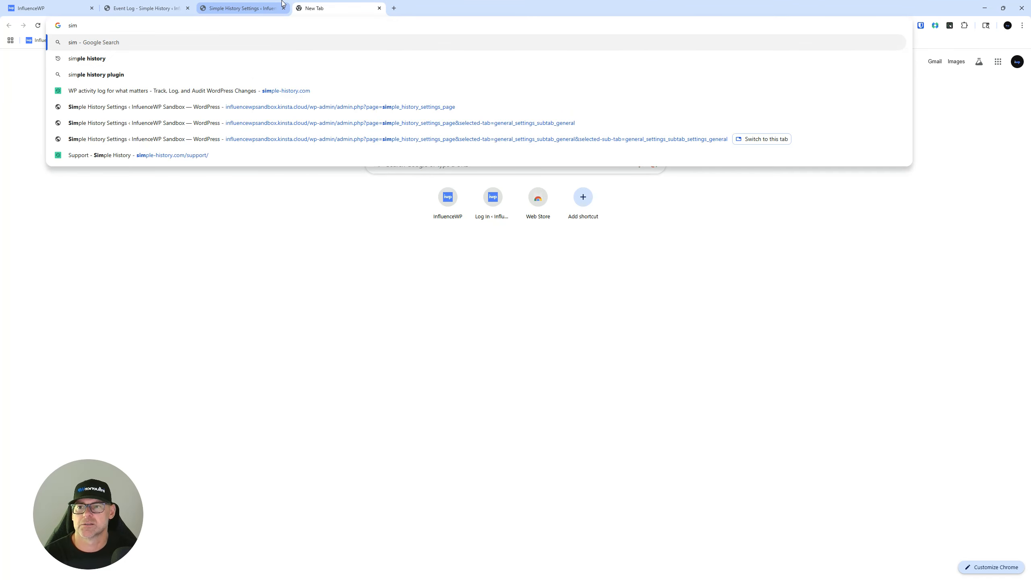
key("Down")
key("Down")
key("Down")
key("Return")
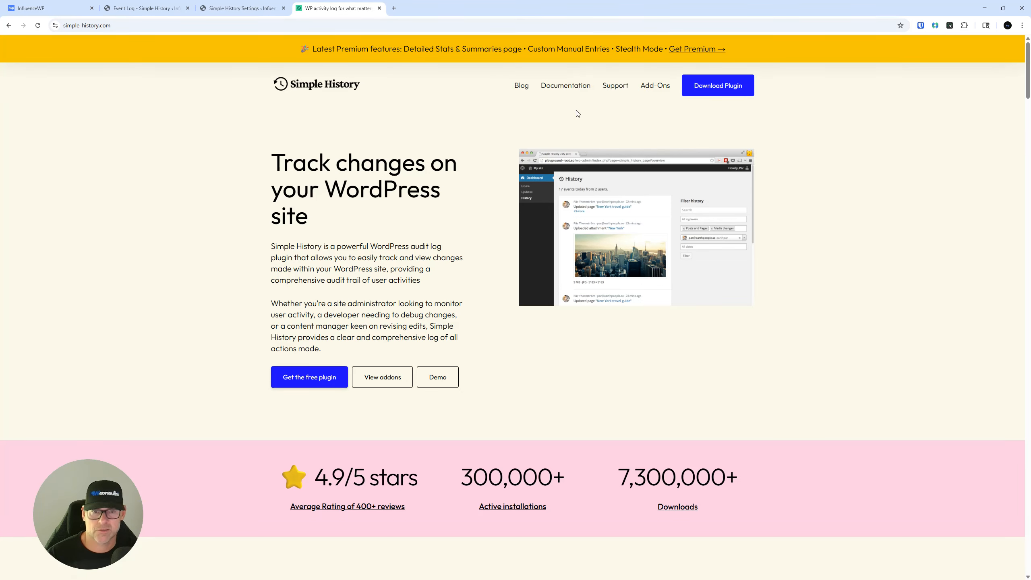
left_click(661, 86)
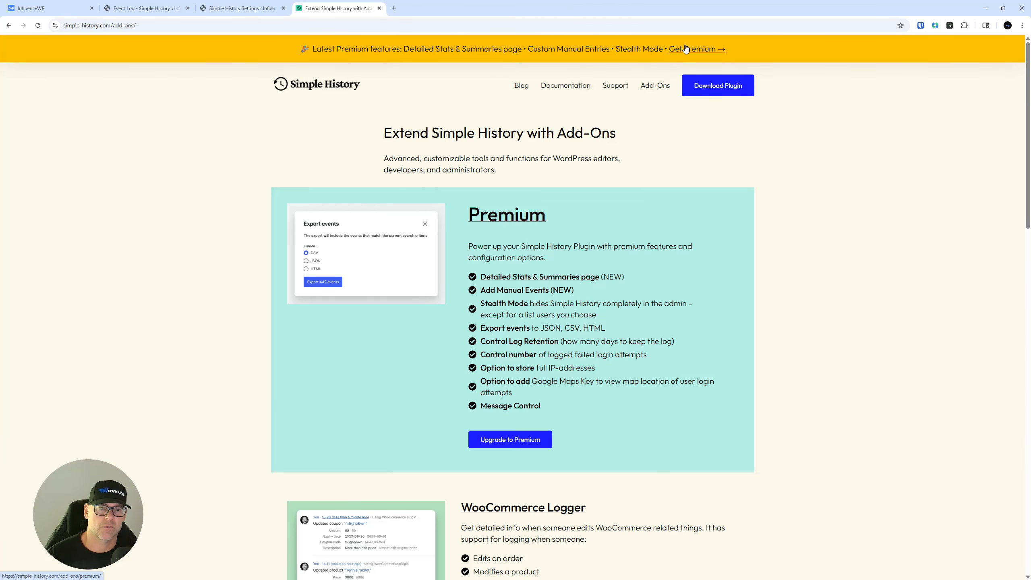